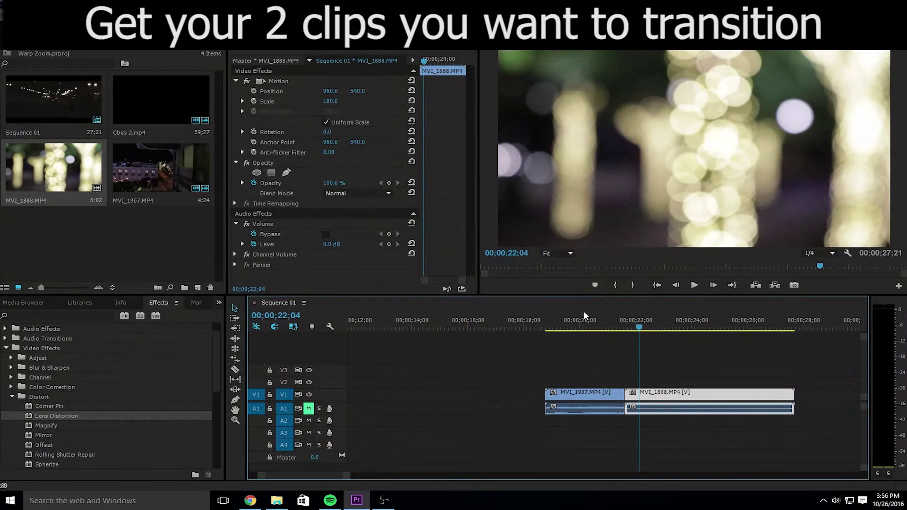
# Preview the cut, then select clip MVI_1907
pyautogui.click(551, 321)
pyautogui.press('space')
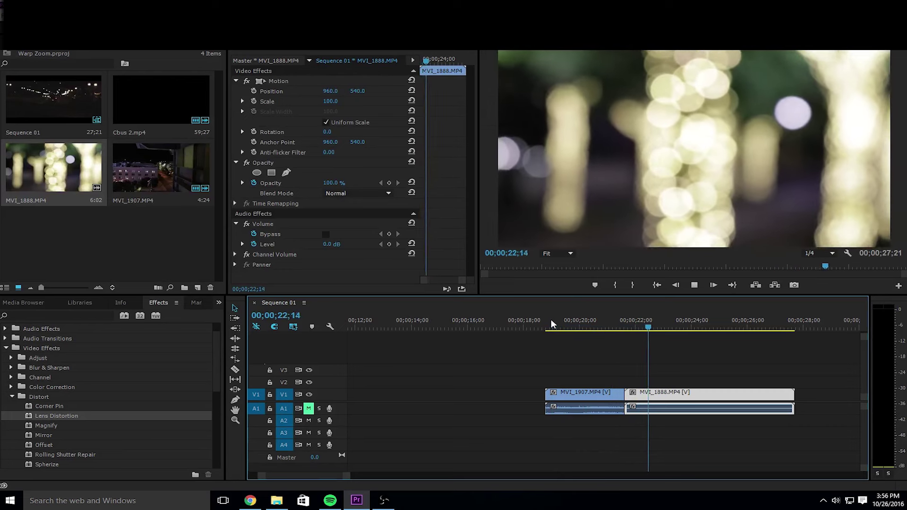
pyautogui.press('space')
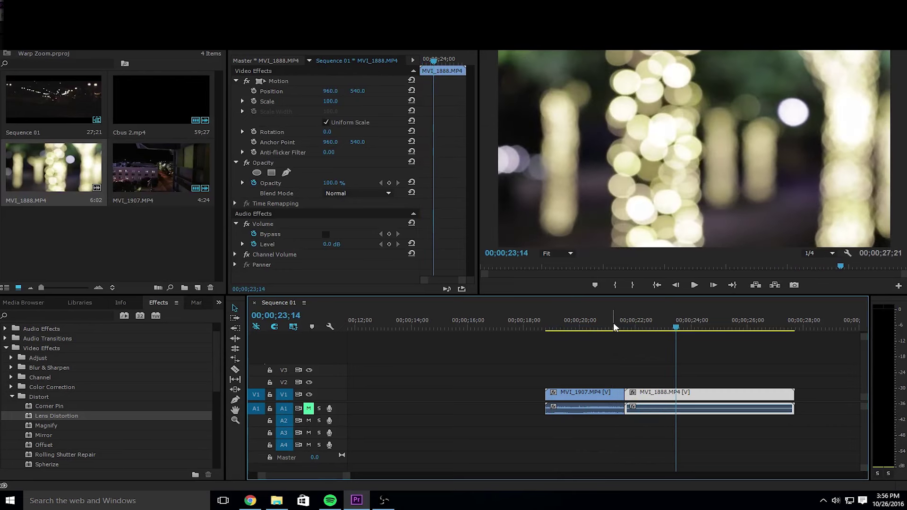
pyautogui.click(610, 395)
pyautogui.click(617, 326)
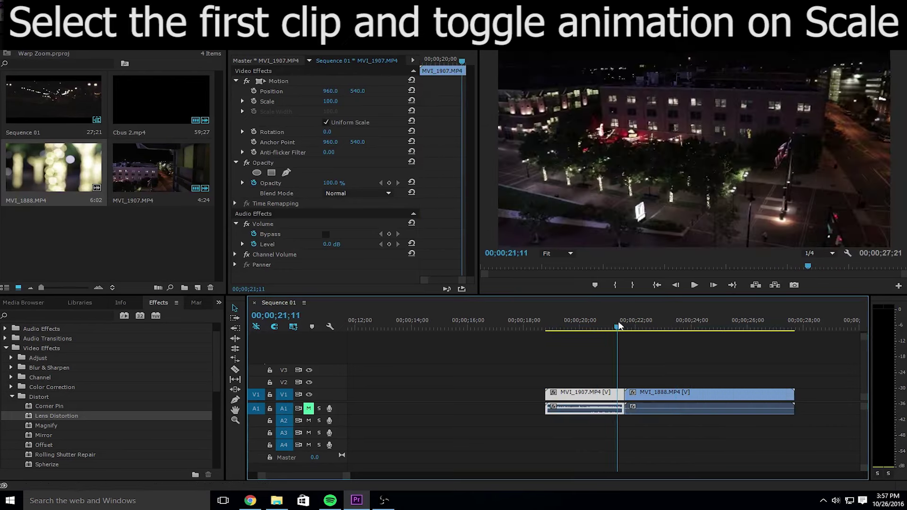
# Enable Scale keyframing on MVI_1907 and add keyframes on its last frames
pyautogui.click(253, 101)
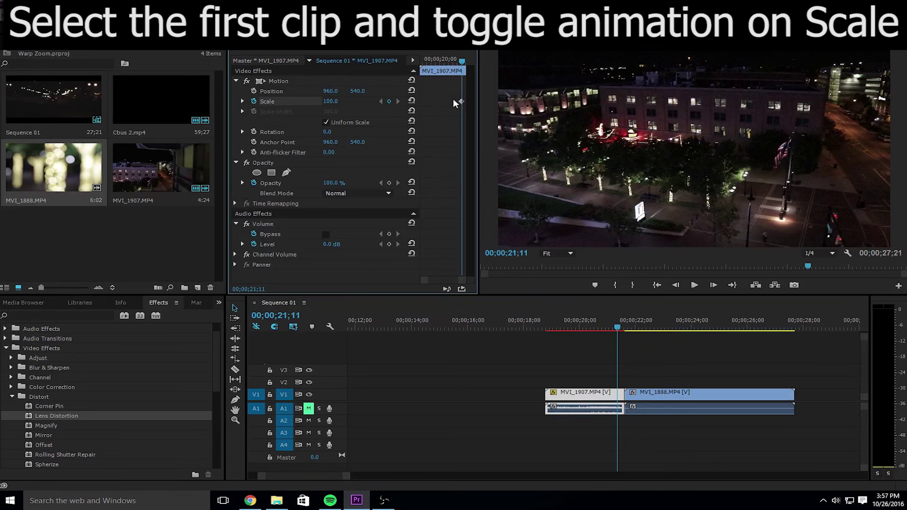
pyautogui.press('Right')
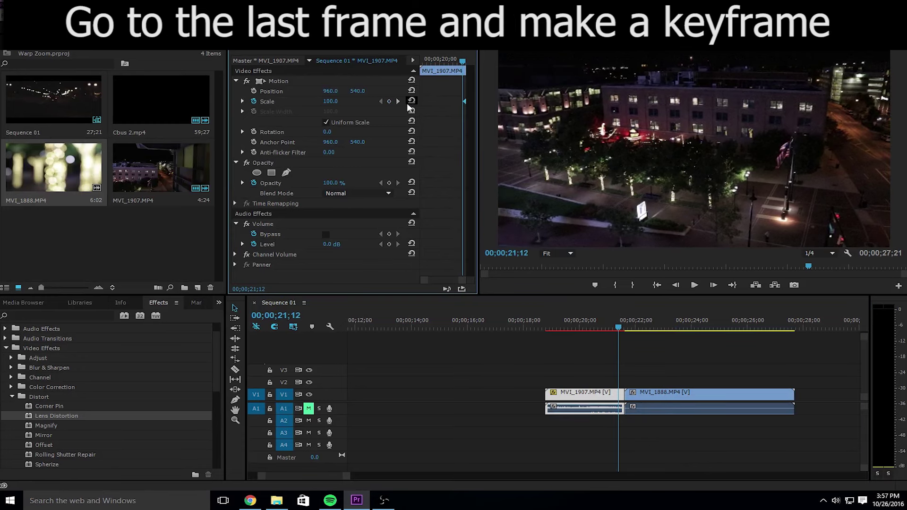
pyautogui.press('Down')
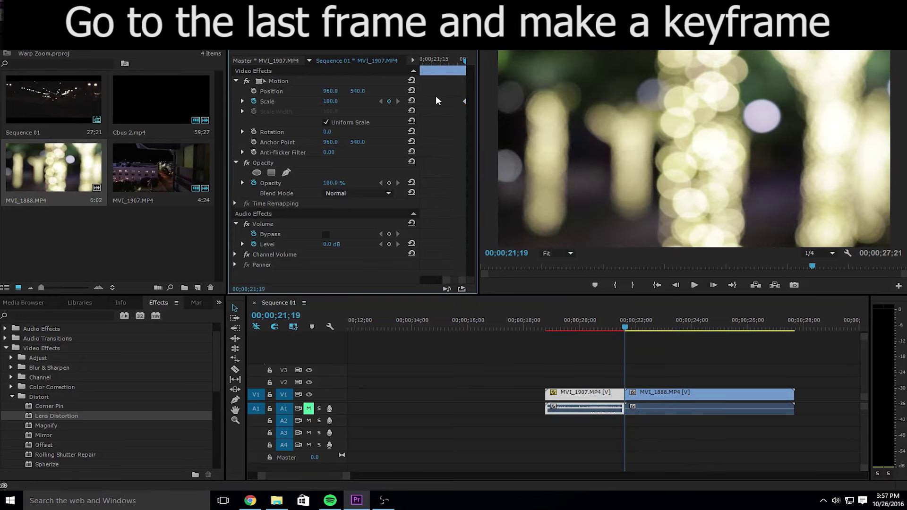
pyautogui.press('Left')
pyautogui.moveTo(464, 101); pyautogui.dragTo(457, 101)
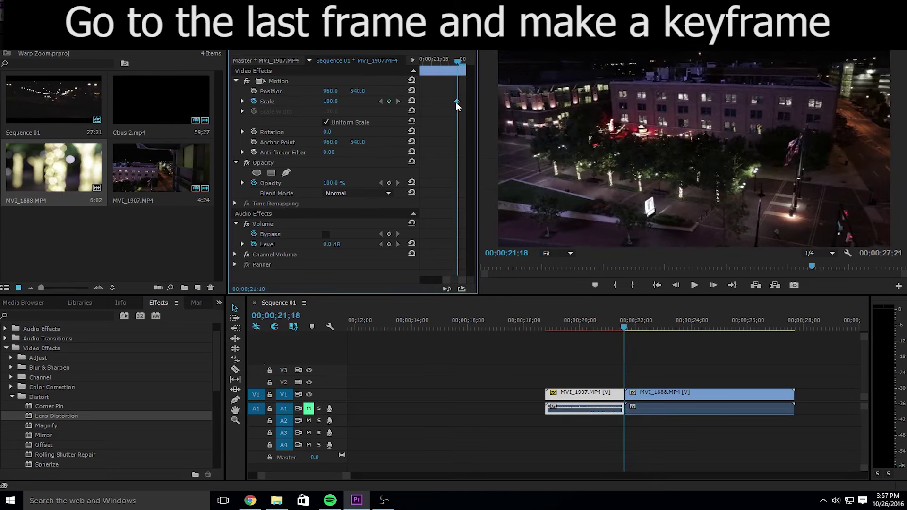
pyautogui.press('Left')
pyautogui.press('Left')
pyautogui.press('Left')
pyautogui.click(389, 101)
pyautogui.press('Left')
pyautogui.press('Left')
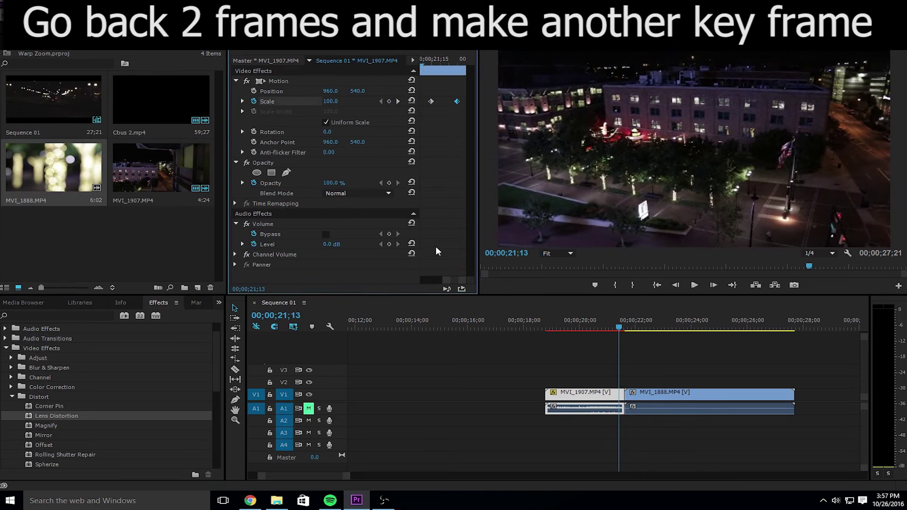
pyautogui.click(389, 102)
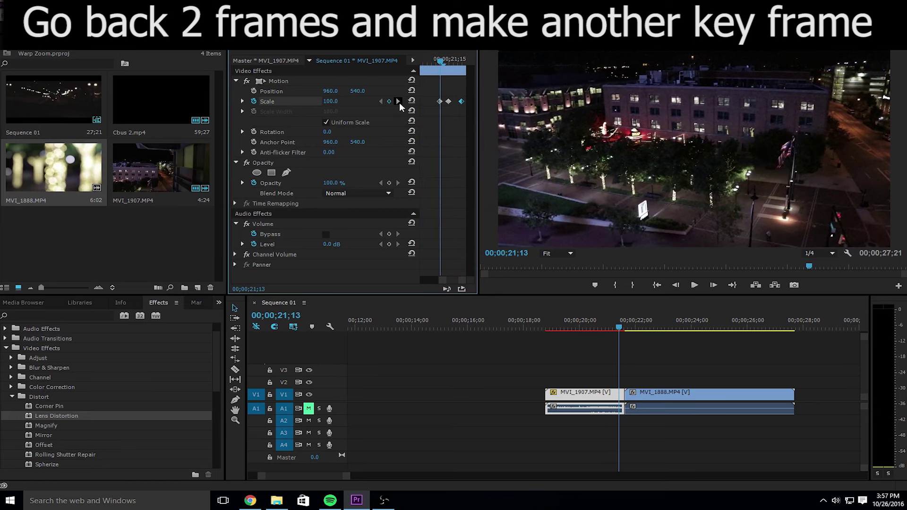
# Set the middle Scale keyframe to 110 and the last one to 191
pyautogui.click(398, 101)
pyautogui.click(337, 100)
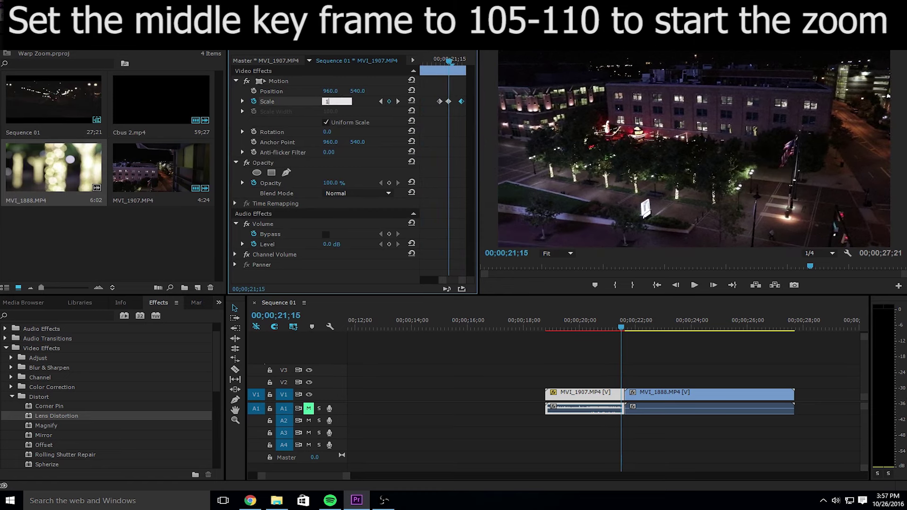
pyautogui.write('10')
pyautogui.press('Return')
pyautogui.click(398, 101)
pyautogui.moveTo(331, 101); pyautogui.dragTo(396, 99)
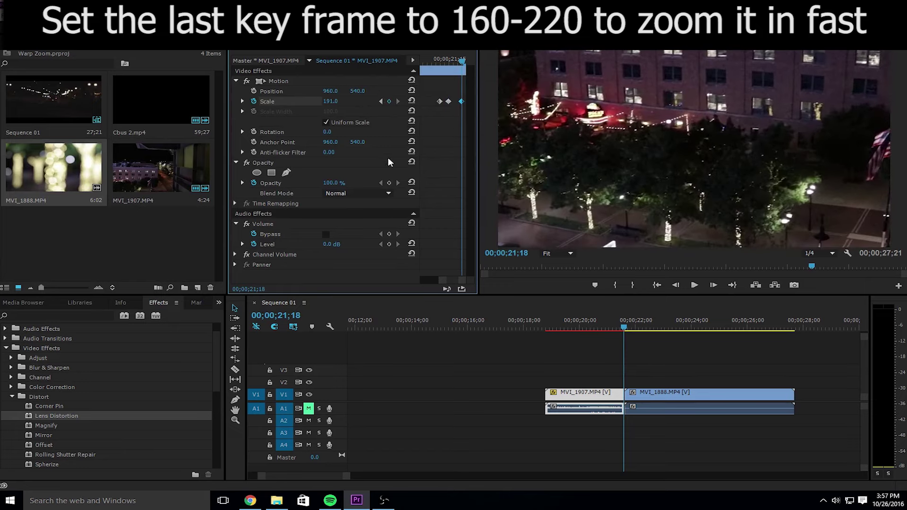
# Play back the zoom-in, then select clip MVI_1888
pyautogui.click(601, 322)
pyautogui.press('space')
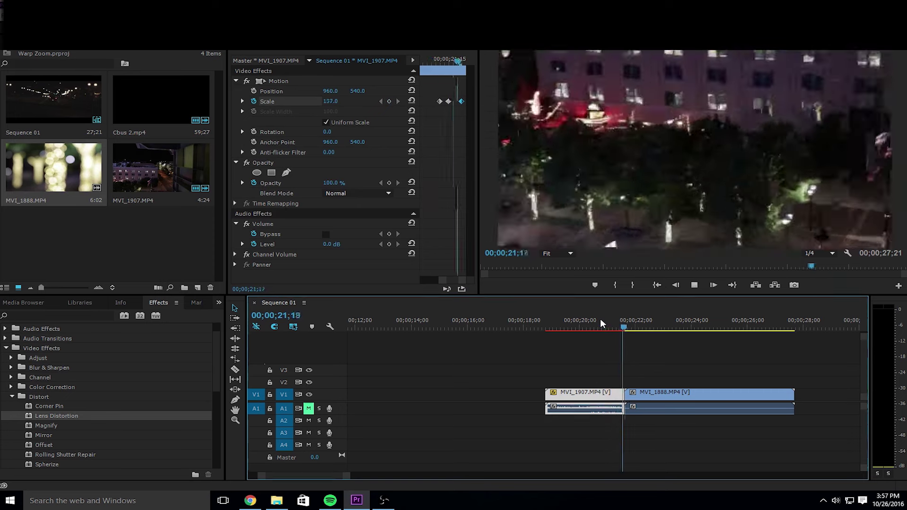
pyautogui.press('space')
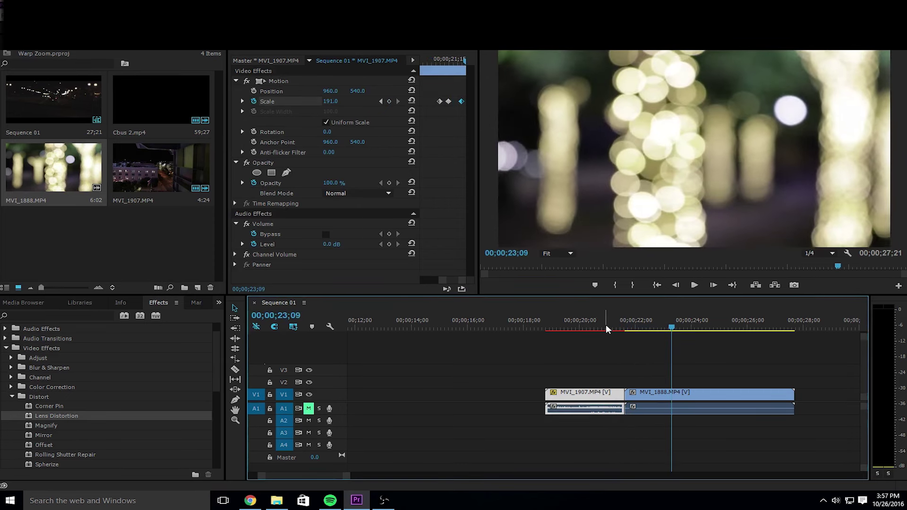
pyautogui.click(649, 396)
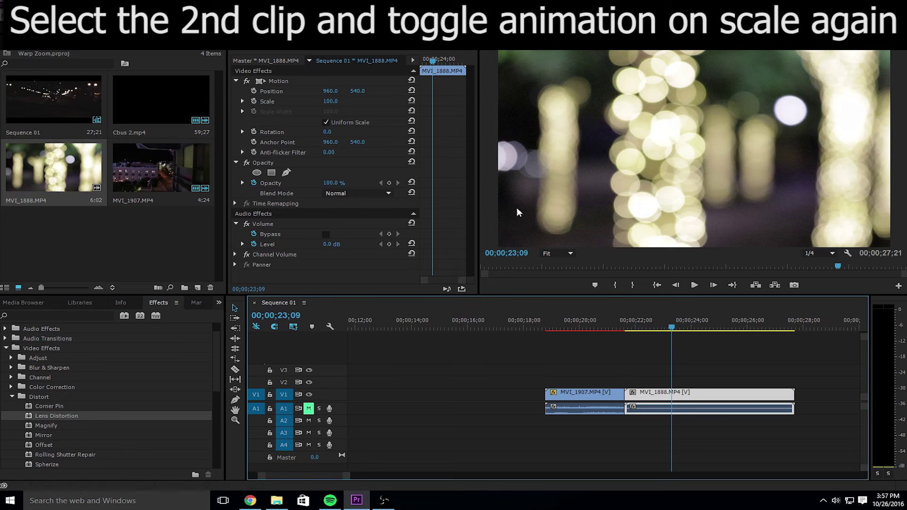
# Keyframe MVI_1888's Scale from its first frame, setting 120 a few frames in
pyautogui.moveTo(434, 61); pyautogui.dragTo(378, 62)
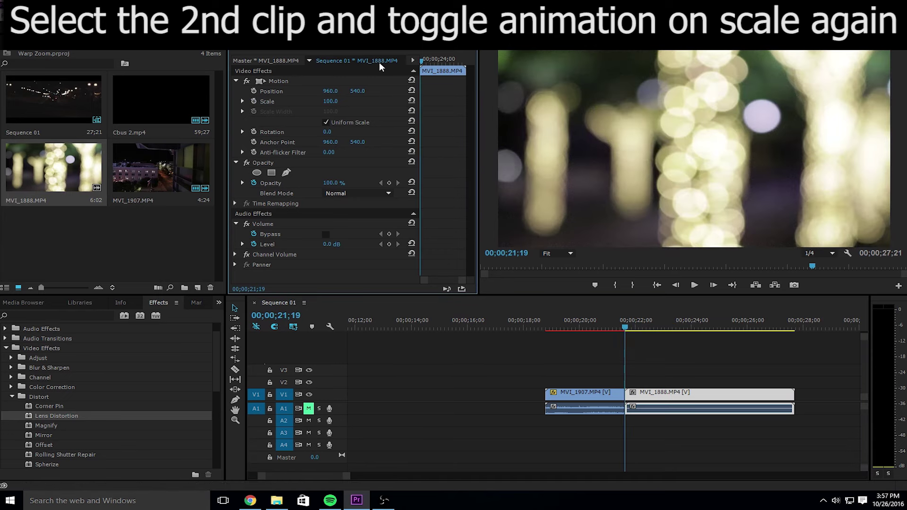
pyautogui.click(254, 102)
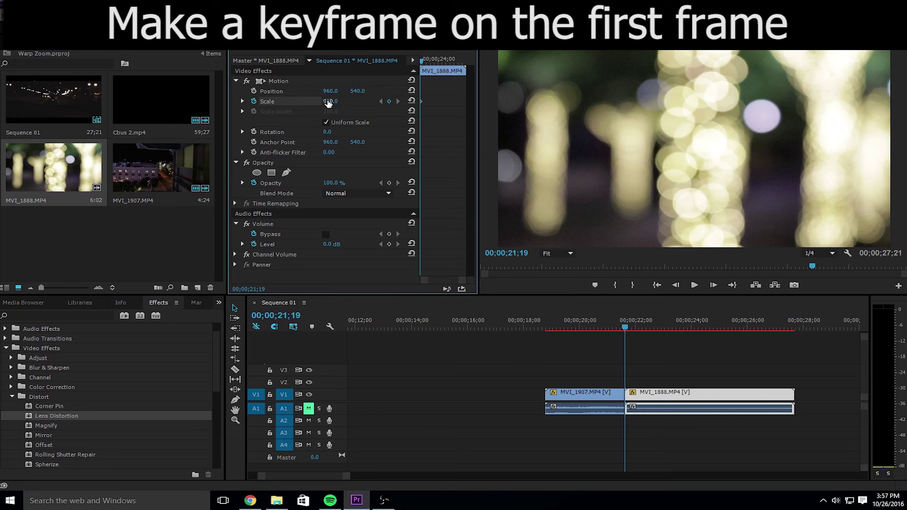
pyautogui.press('Right')
pyautogui.press('Right')
pyautogui.press('Right')
pyautogui.click(331, 102)
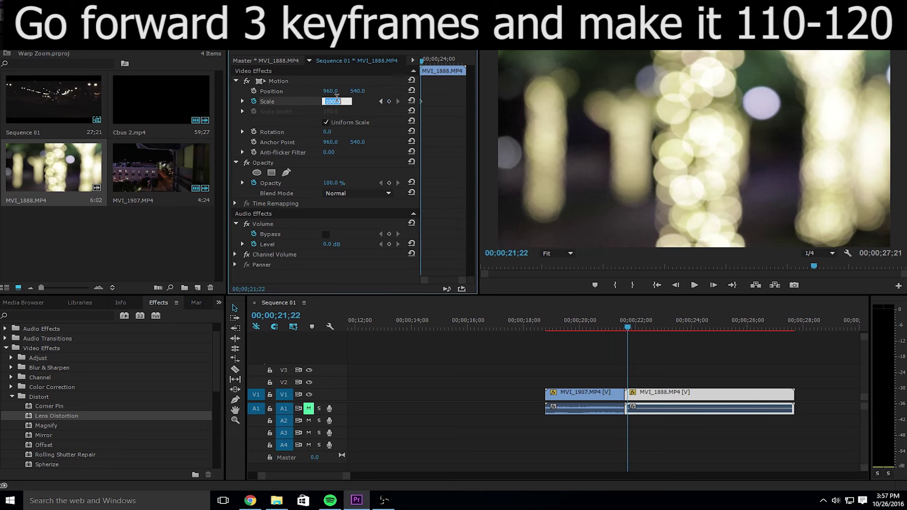
pyautogui.write('20')
pyautogui.press('Return')
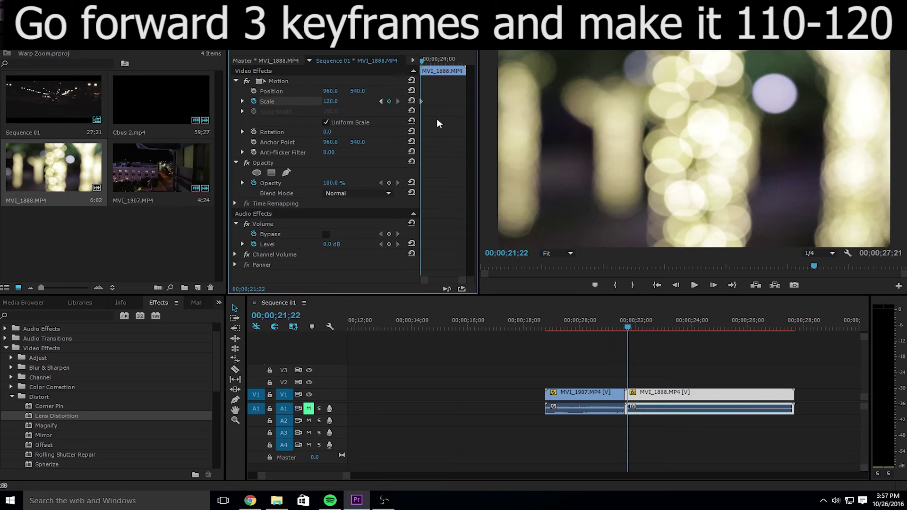
# Add Scale keyframes of 123, then 100 further into the clip
pyautogui.press('Right')
pyautogui.press('Right')
pyautogui.click(337, 100)
pyautogui.write('2')
pyautogui.press('Return')
pyautogui.press('Right')
pyautogui.press('Right')
pyautogui.press('Right')
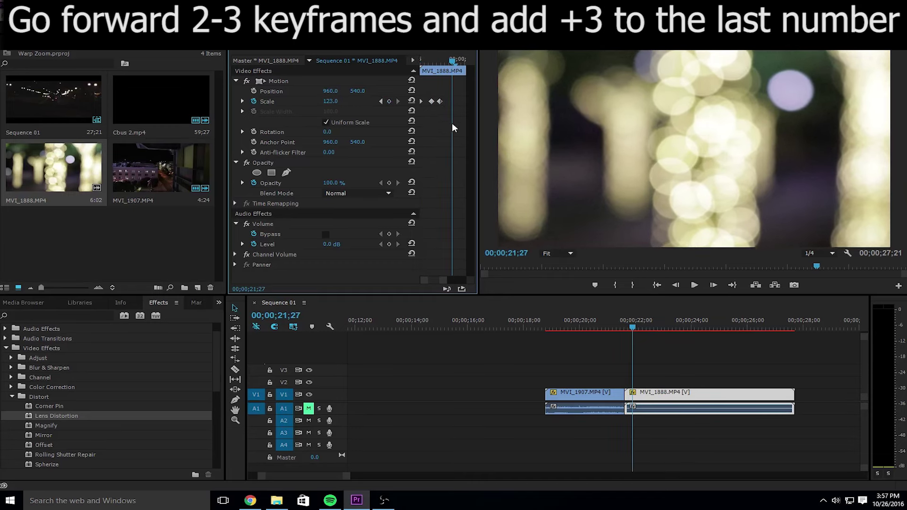
pyautogui.press('Right')
pyautogui.press('Right')
pyautogui.press('Right')
pyautogui.press('Right')
pyautogui.press('Right')
pyautogui.press('Right')
pyautogui.press('Right')
pyautogui.press('Right')
pyautogui.press('Right')
pyautogui.press('Right')
pyautogui.press('Right')
pyautogui.press('Right')
pyautogui.click(330, 102)
pyautogui.write('1')
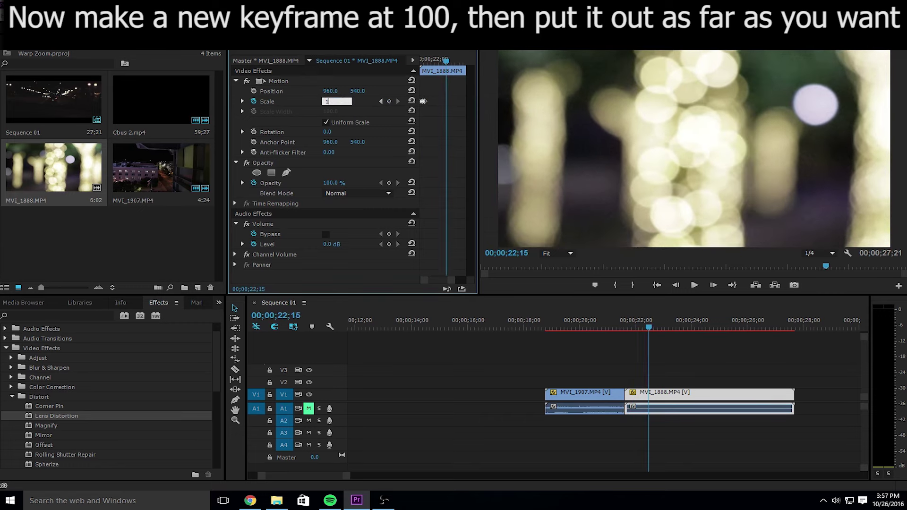
pyautogui.write('0')
pyautogui.press('Return')
# Play back the zoom transition from before the cut
pyautogui.click(617, 315)
pyautogui.press('space')
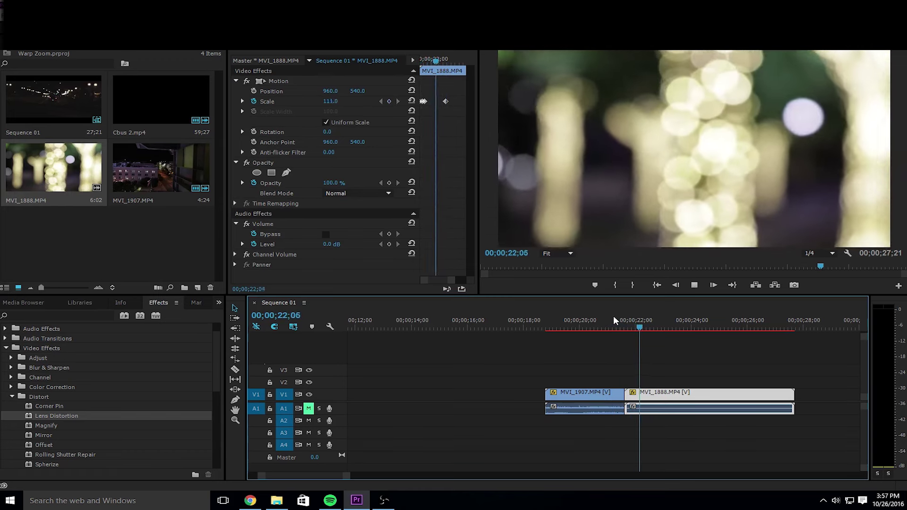
pyautogui.press('space')
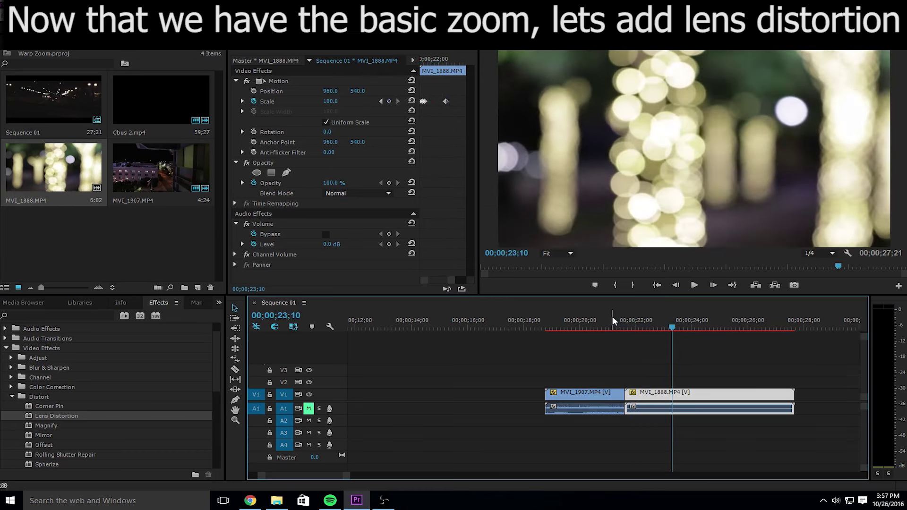
# Apply Lens Distortion from Video Effects > Distort to clip MVI_1907
pyautogui.click(609, 393)
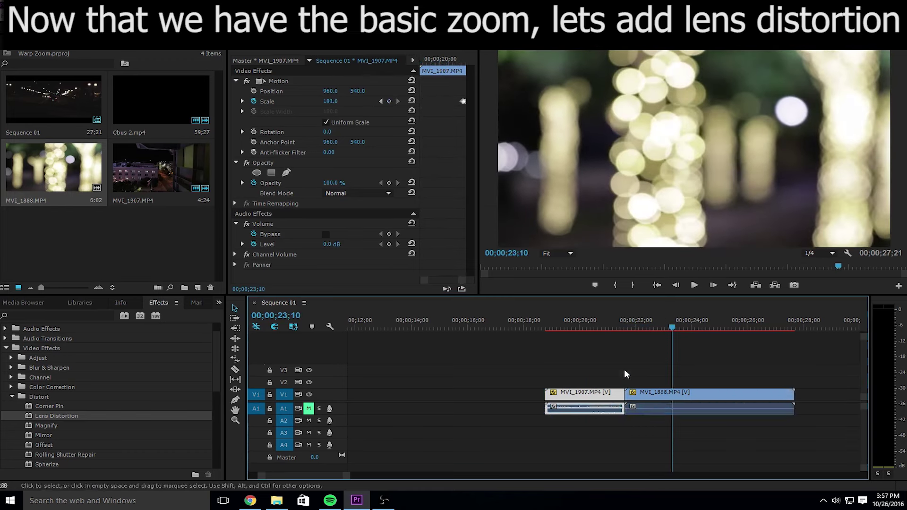
pyautogui.click(614, 321)
pyautogui.click(61, 316)
pyautogui.click(6, 368)
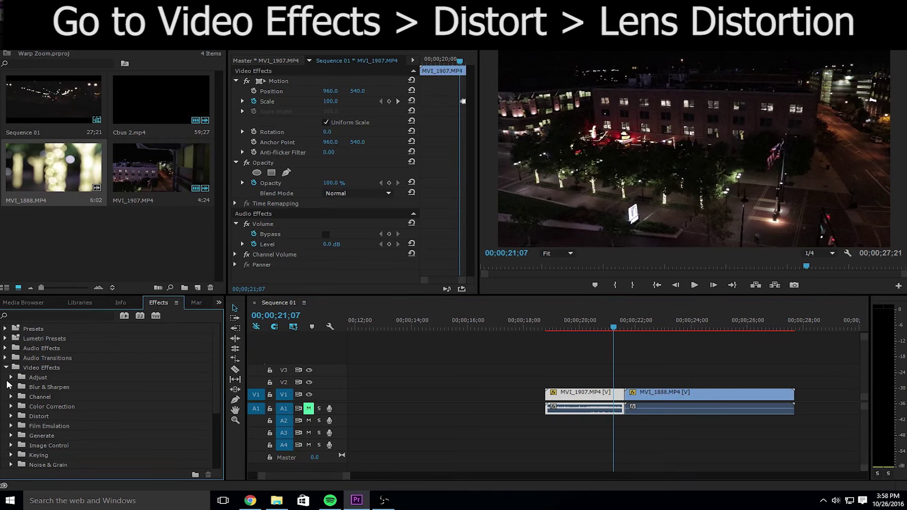
pyautogui.click(12, 416)
pyautogui.moveTo(41, 439); pyautogui.dragTo(314, 362)
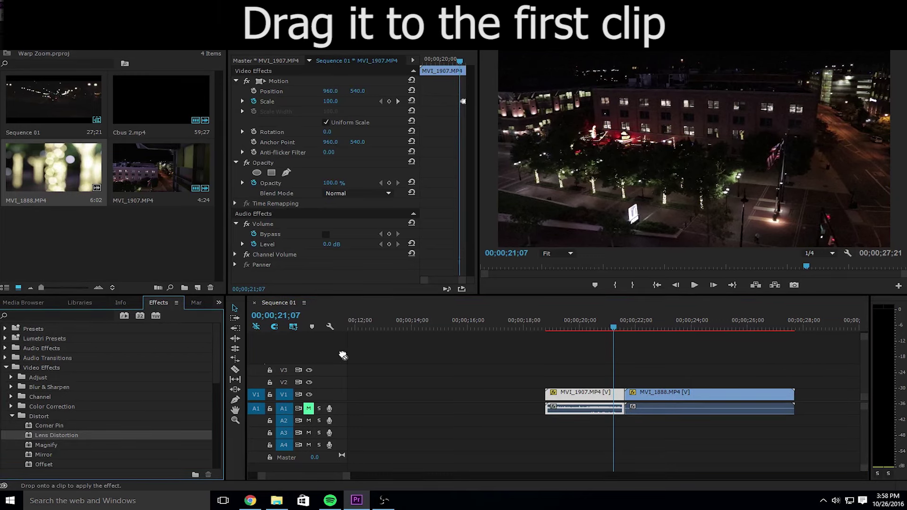
pyautogui.moveTo(525, 377); pyautogui.dragTo(580, 395)
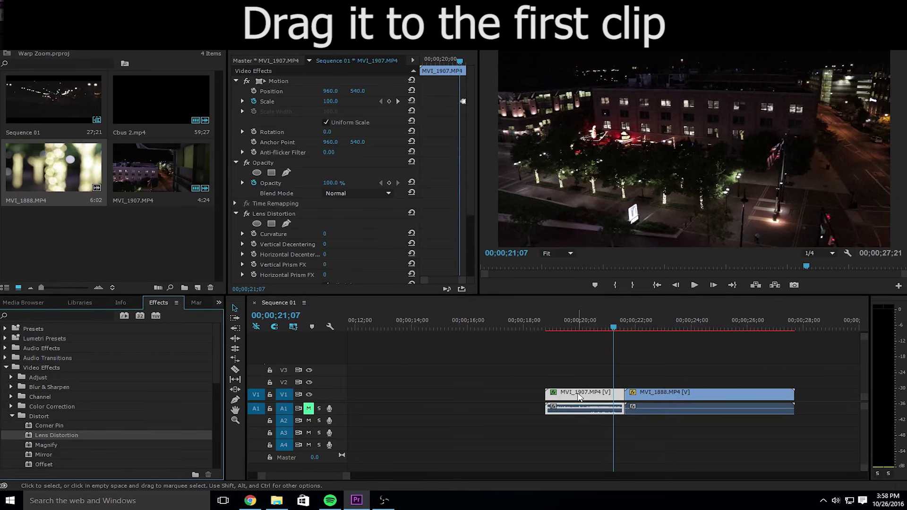
# Move the playhead to 21;18 and start a Curvature keyframe at 0
pyautogui.scroll(-3, 468, 196)
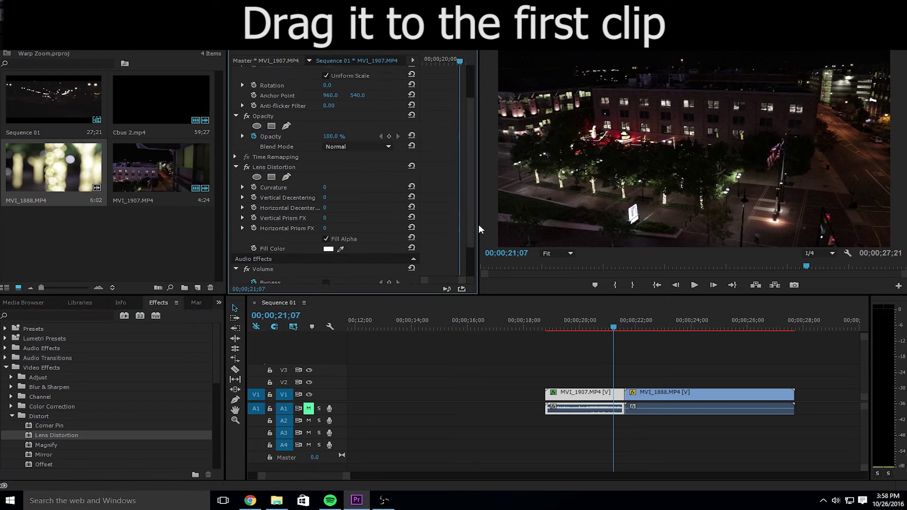
pyautogui.scroll(-1, 476, 221)
pyautogui.moveTo(461, 60); pyautogui.dragTo(464, 80)
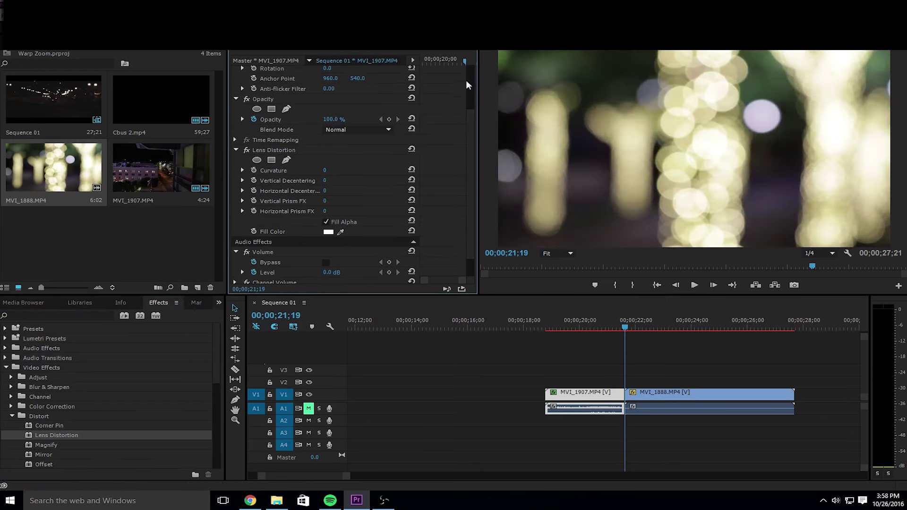
pyautogui.click(254, 170)
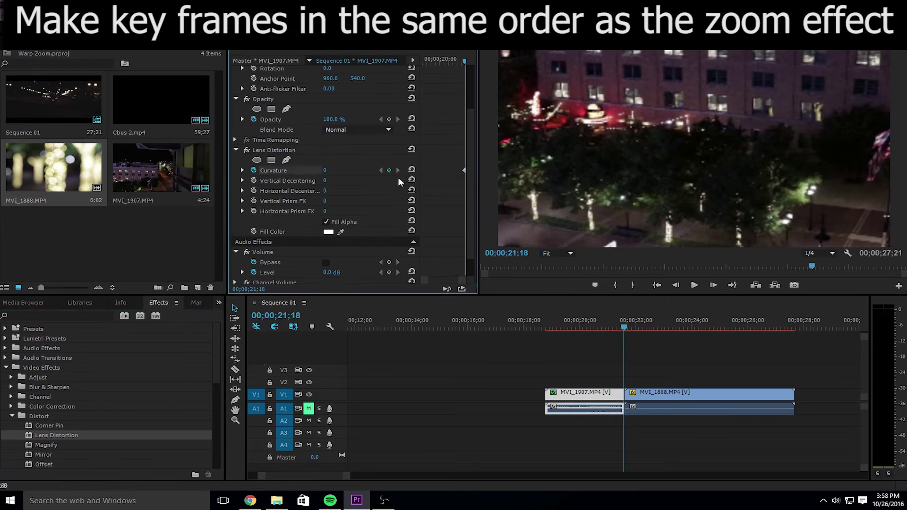
# Add an earlier Curvature keyframe and set the middle one to -10
pyautogui.press('Left')
pyautogui.press('Left')
pyautogui.press('Left')
pyautogui.click(389, 171)
pyautogui.press('Left')
pyautogui.press('Left')
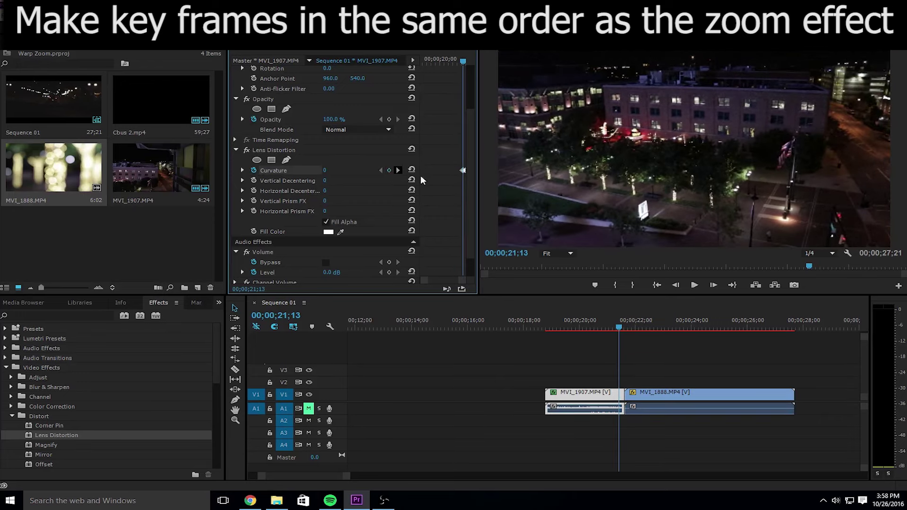
pyautogui.scroll(3, 443, 179)
pyautogui.click(398, 170)
pyautogui.click(336, 168)
pyautogui.write('10')
pyautogui.press('Return')
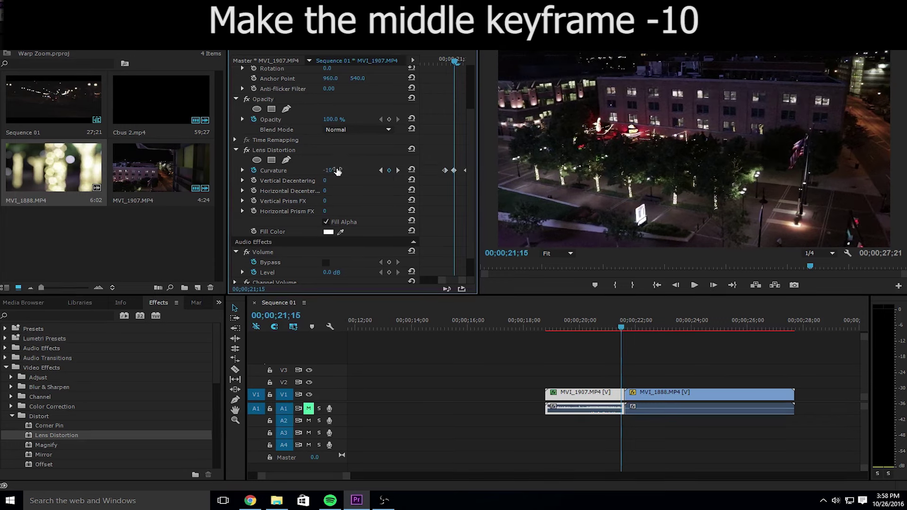
# Set the last Curvature keyframe to -50 and play back the transition
pyautogui.click(398, 170)
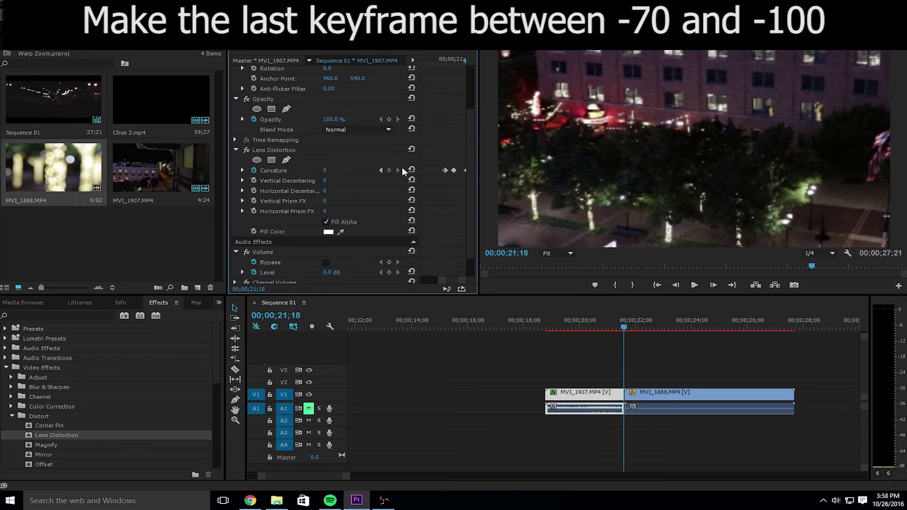
pyautogui.click(331, 171)
pyautogui.write('50')
pyautogui.press('Return')
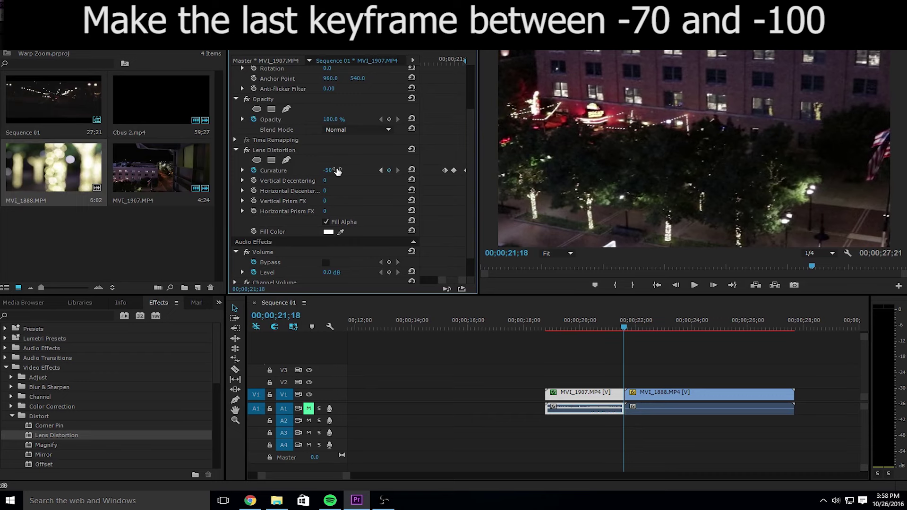
pyautogui.click(606, 320)
pyautogui.press('space')
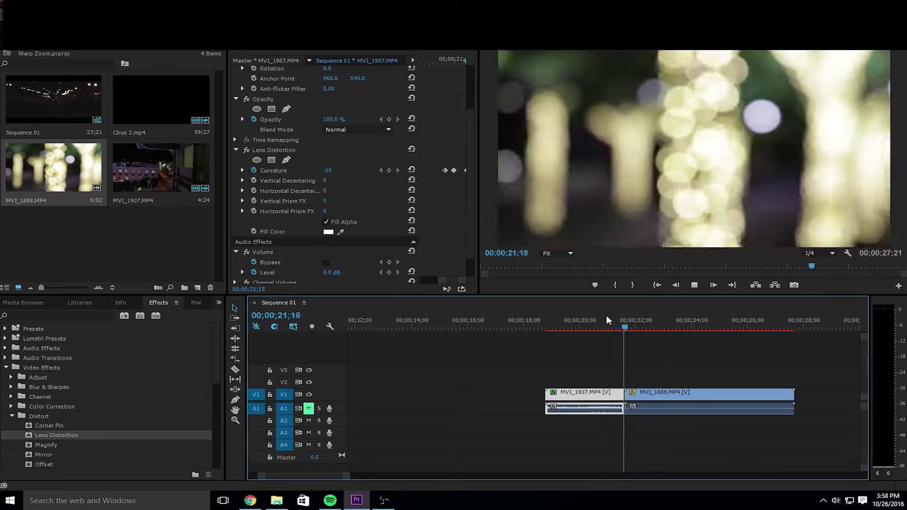
# Preview the cut, then drag Lens Distortion onto clip MVI_1888
pyautogui.click(606, 320)
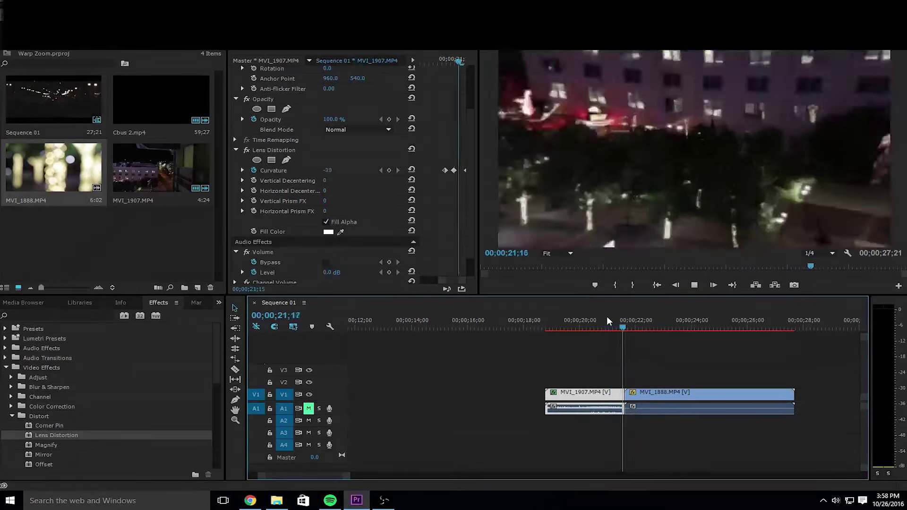
pyautogui.press('space')
pyautogui.click(643, 398)
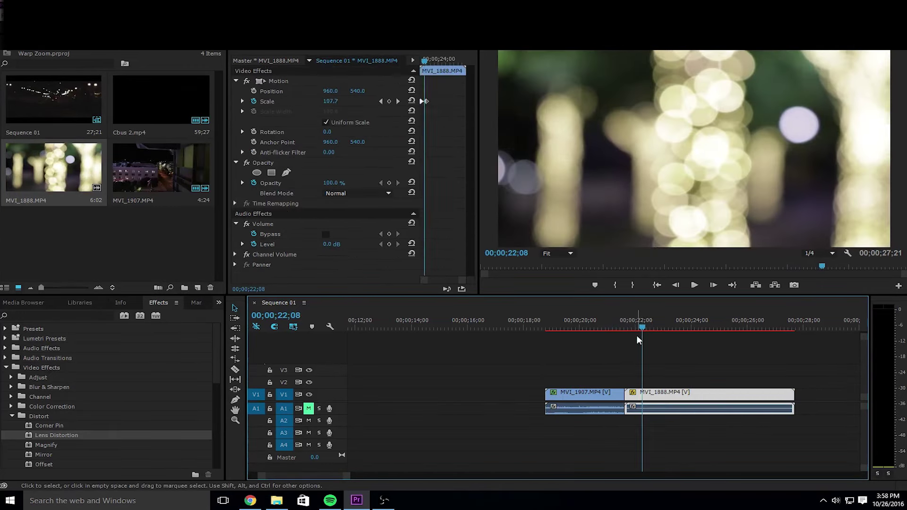
pyautogui.click(627, 324)
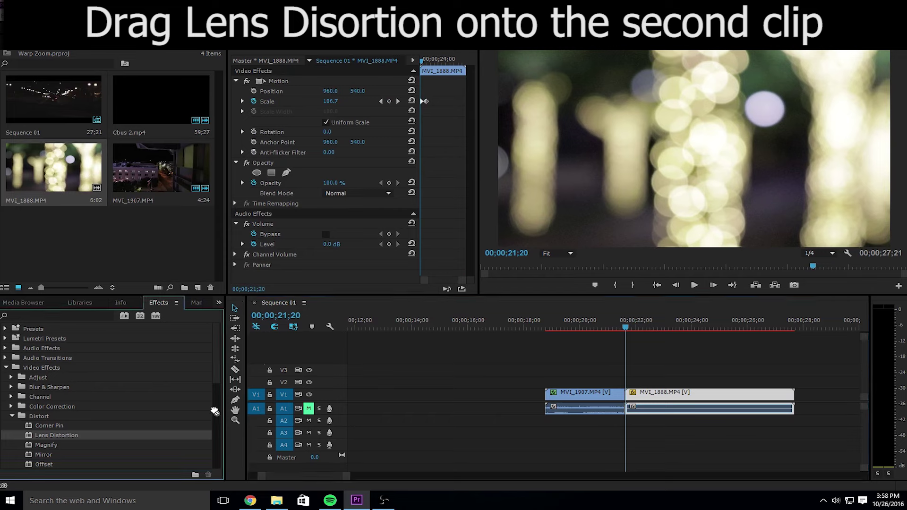
pyautogui.moveTo(69, 435); pyautogui.dragTo(662, 393)
pyautogui.scroll(-2, 466, 208)
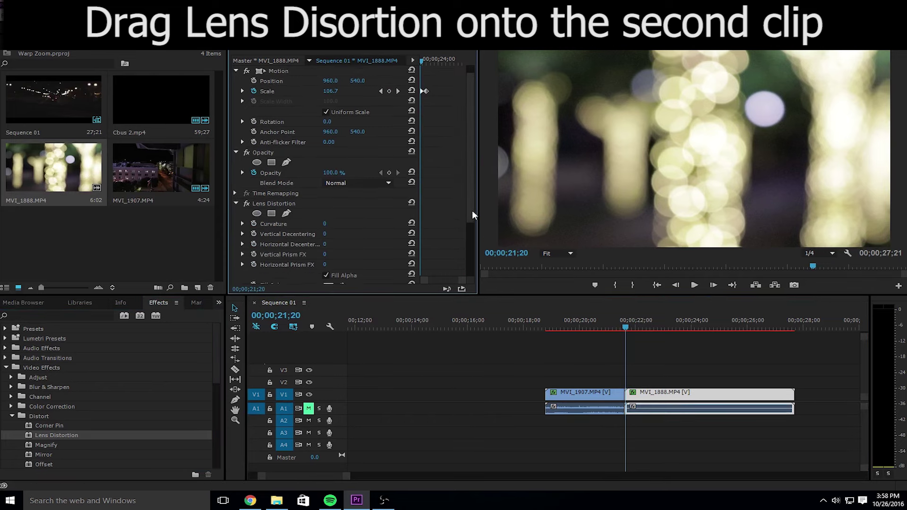
# Keyframe MVI_1888's Curvature at -20 at the cut, then -10, then 0
pyautogui.press('Left')
pyautogui.click(253, 207)
pyautogui.click(327, 204)
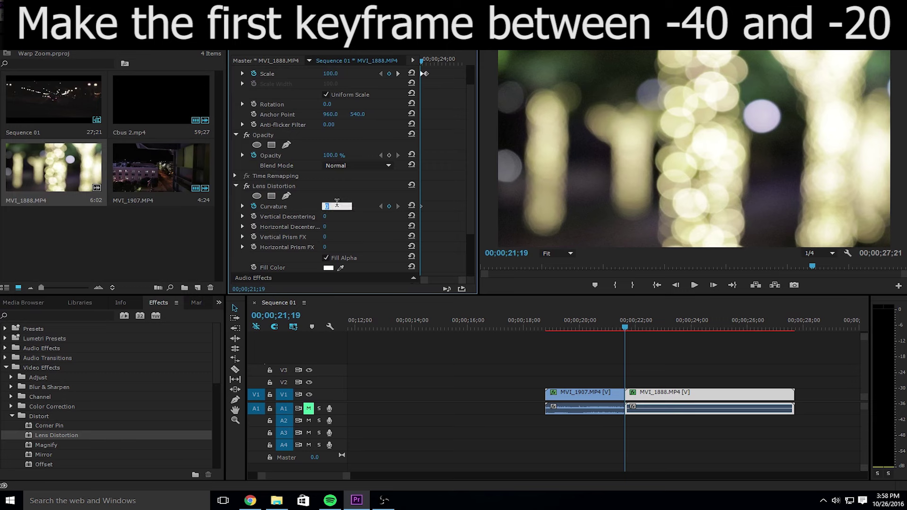
pyautogui.write('20')
pyautogui.press('Return')
pyautogui.press('Right')
pyautogui.press('Right')
pyautogui.press('Right')
pyautogui.press('Right')
pyautogui.click(335, 204)
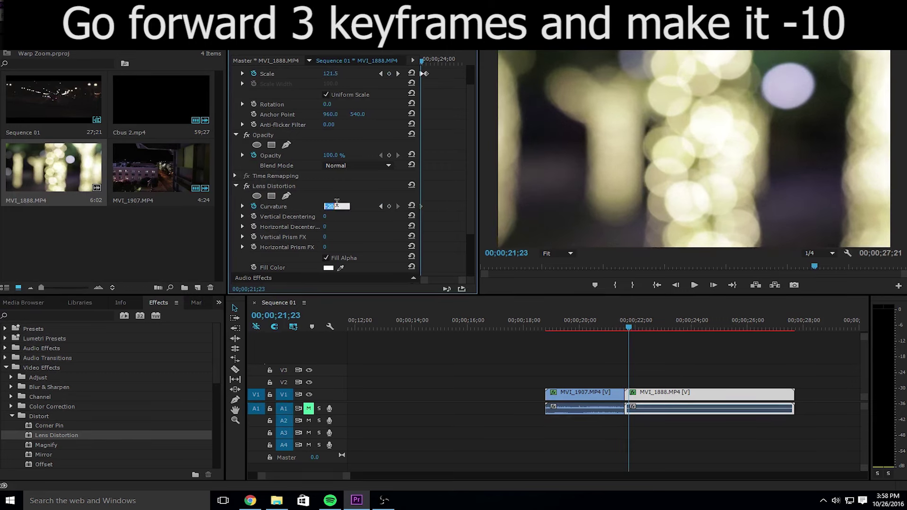
pyautogui.write('0')
pyautogui.press('Return')
pyautogui.press('Right')
pyautogui.press('Right')
pyautogui.press('Right')
pyautogui.press('Right')
pyautogui.press('Right')
pyautogui.press('Right')
pyautogui.click(337, 204)
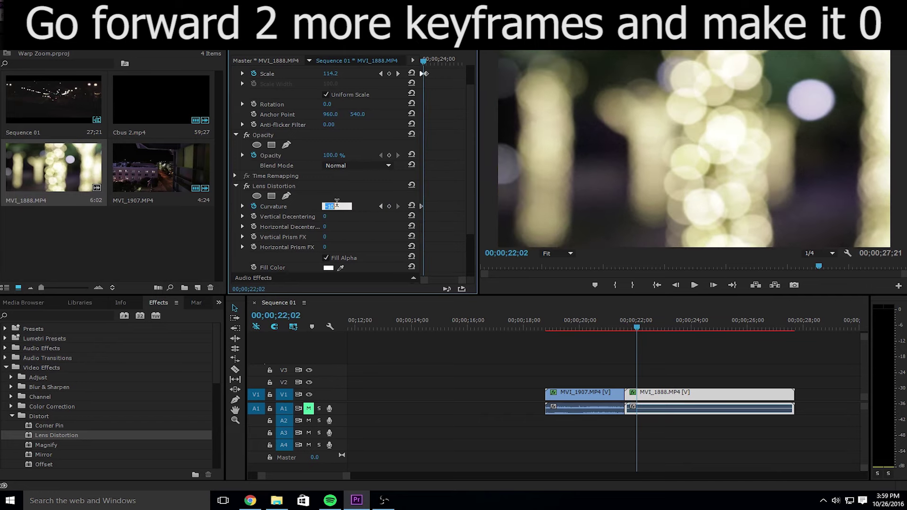
# Replay the warp transition from before the cut
pyautogui.click(617, 324)
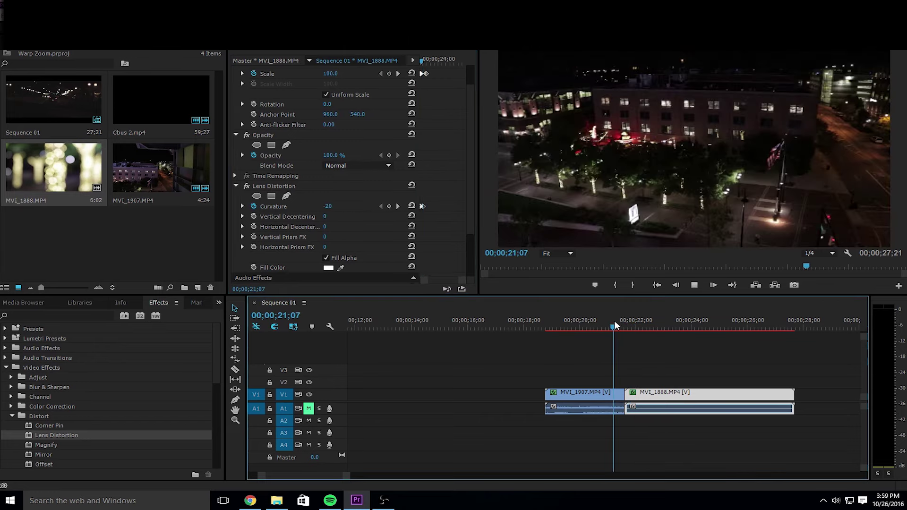
pyautogui.press('space')
pyautogui.click(607, 320)
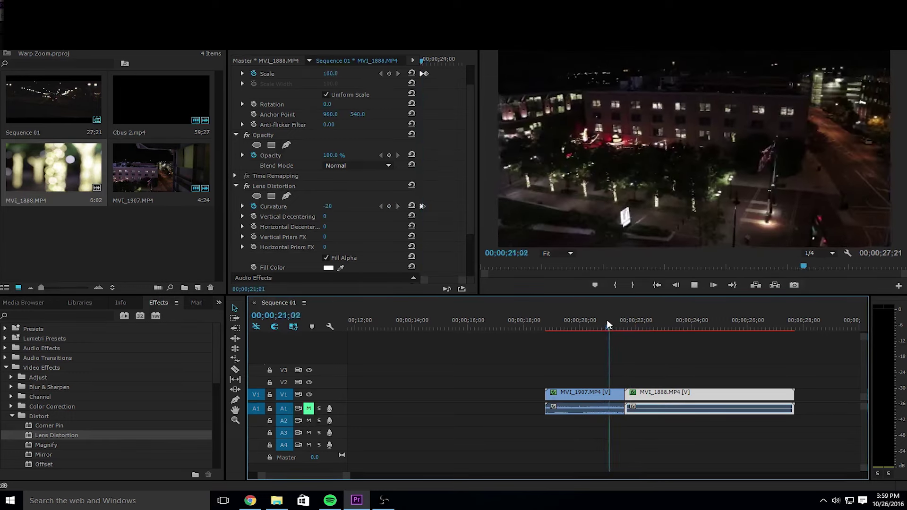
pyautogui.click(606, 319)
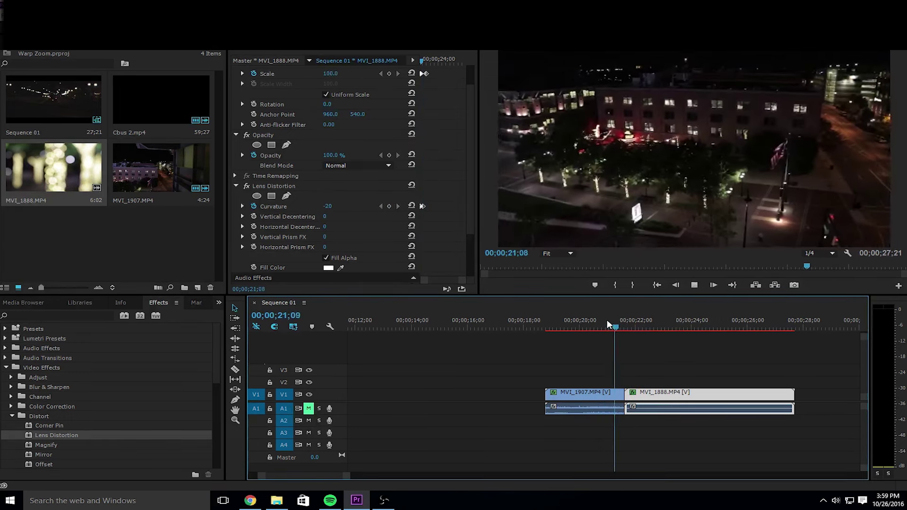
pyautogui.press('space')
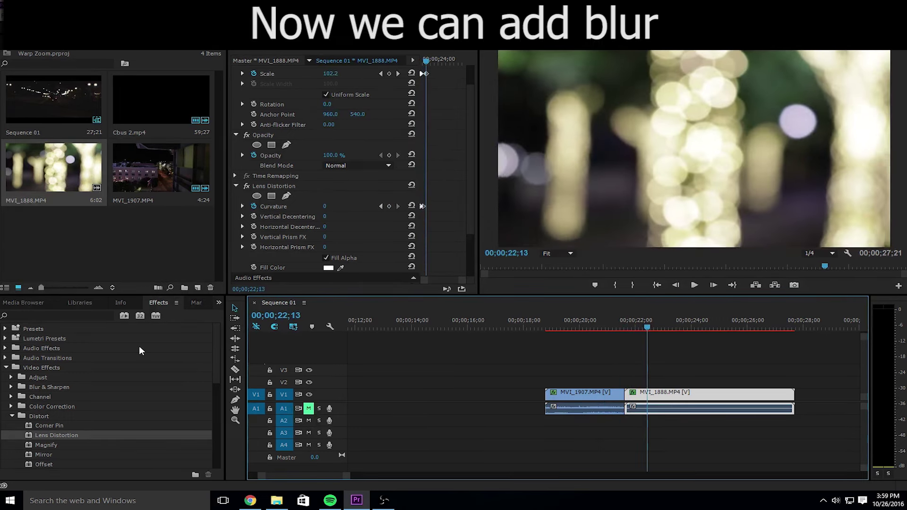
# Search 'blur' and apply Gaussian Blur to MVI_1907, then move to the Curvature keyframe
pyautogui.click(77, 315)
pyautogui.write('blur')
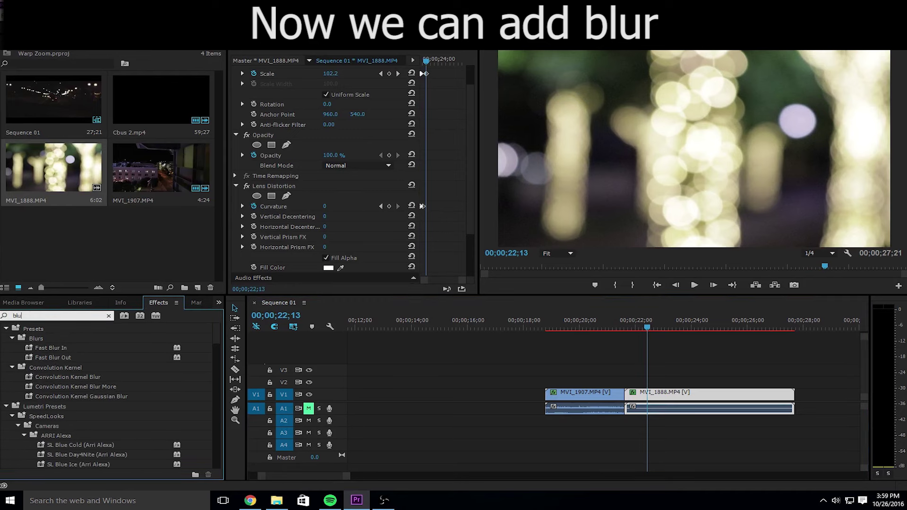
pyautogui.moveTo(54, 445); pyautogui.dragTo(615, 392)
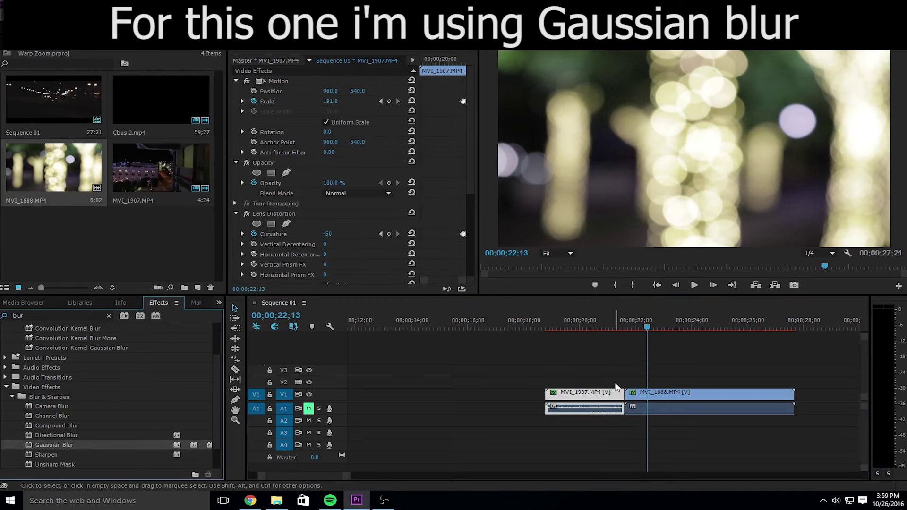
pyautogui.click(611, 321)
pyautogui.scroll(-5, 472, 165)
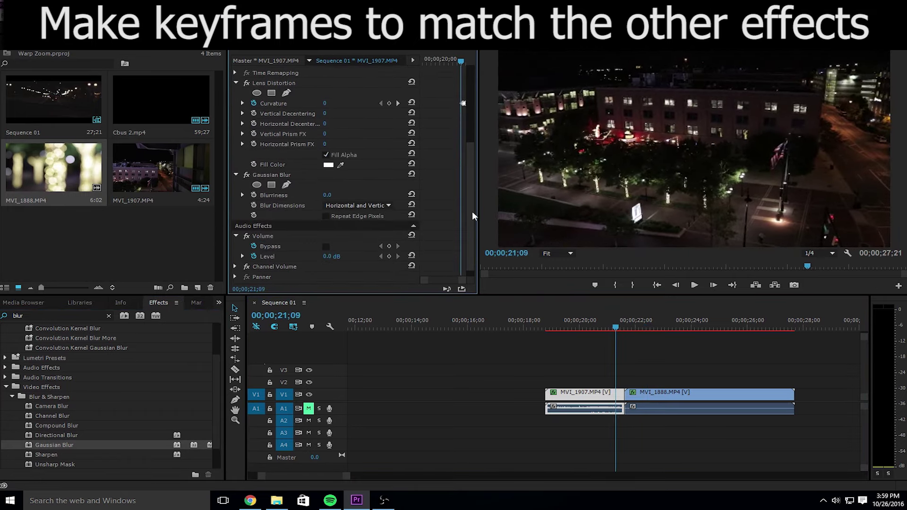
pyautogui.press('Right')
pyautogui.press('Right')
pyautogui.scroll(-1, 473, 192)
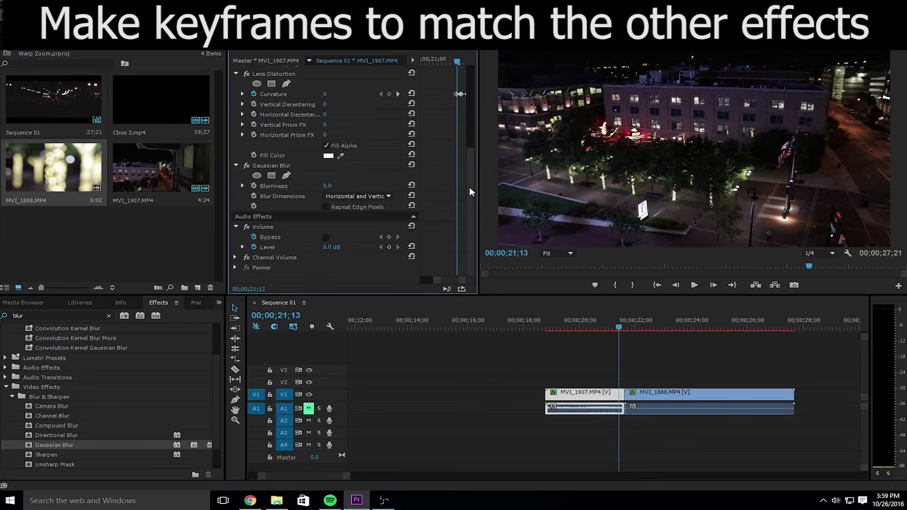
pyautogui.scroll(1, 470, 185)
# Keyframe Blurriness from 0 and set the middle keyframe to 10
pyautogui.click(258, 199)
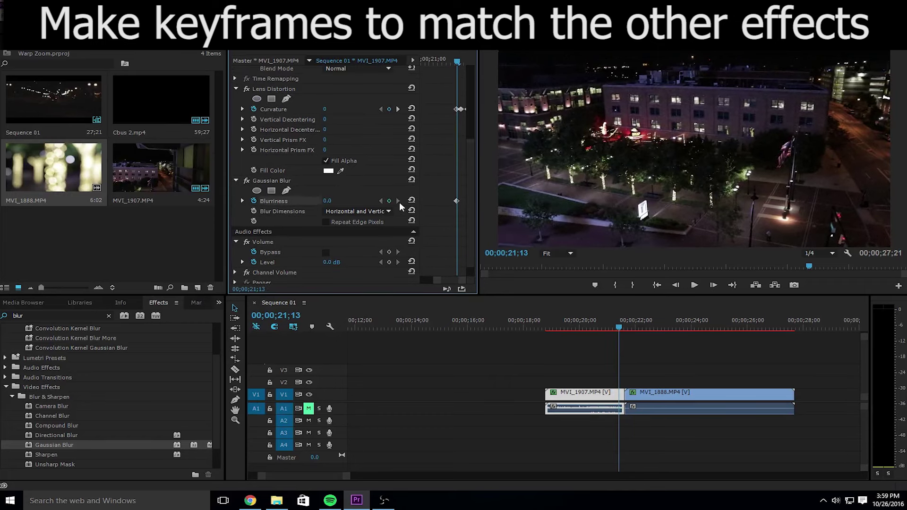
pyautogui.press('Right')
pyautogui.press('Right')
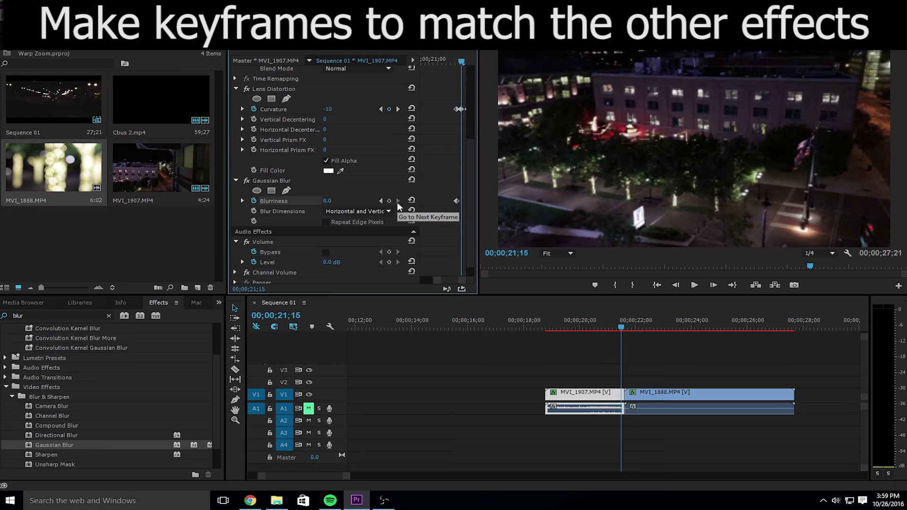
pyautogui.click(389, 201)
pyautogui.press('Right')
pyautogui.press('Right')
pyautogui.press('Right')
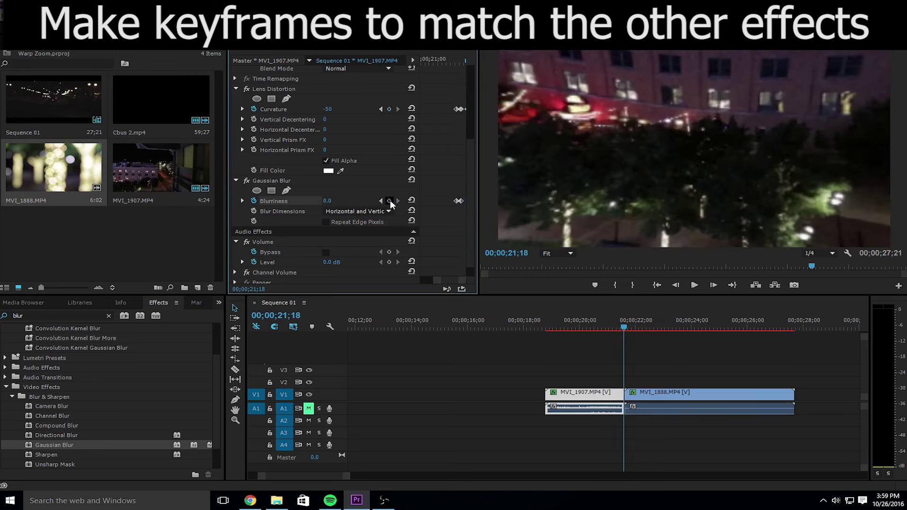
pyautogui.click(382, 201)
pyautogui.click(336, 201)
pyautogui.write('10')
pyautogui.press('Return')
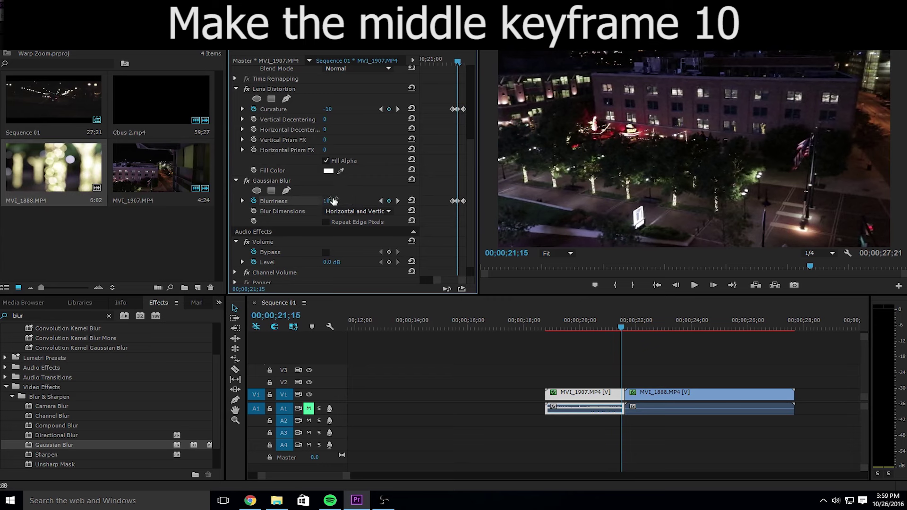
# Set the last Blurriness keyframe to 30, check Repeat Edge Pixels, and preview
pyautogui.click(397, 200)
pyautogui.click(336, 200)
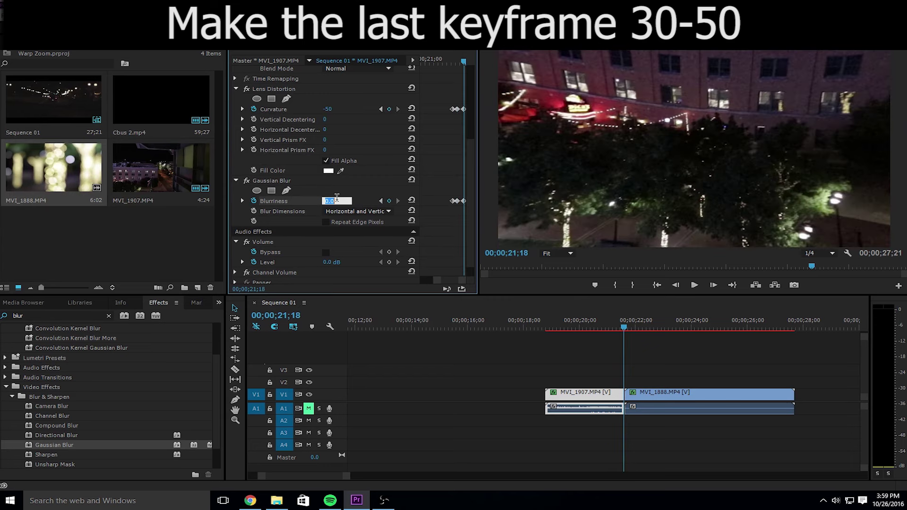
pyautogui.write('30')
pyautogui.press('Return')
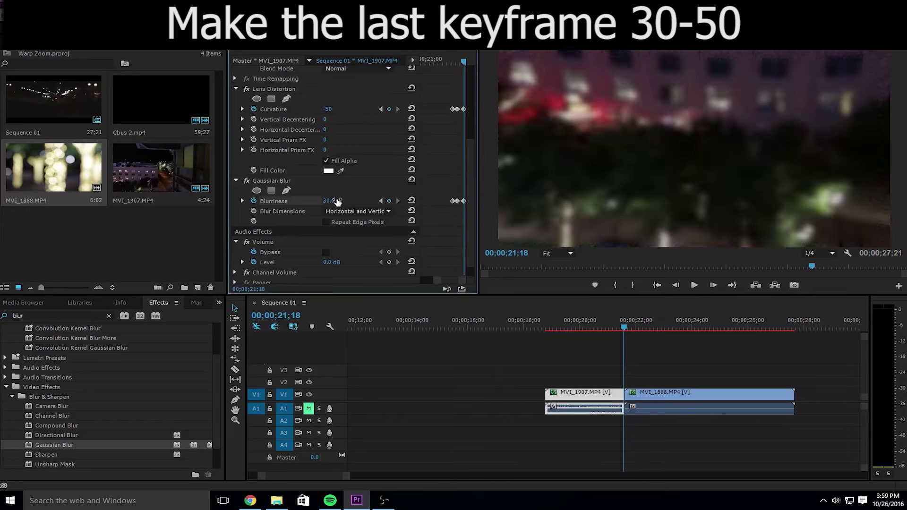
pyautogui.click(328, 222)
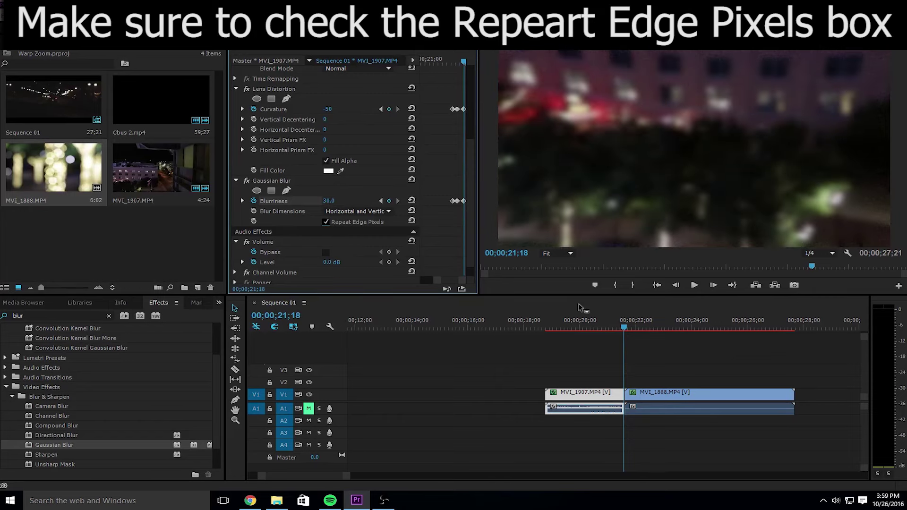
pyautogui.click(608, 323)
pyautogui.press('space')
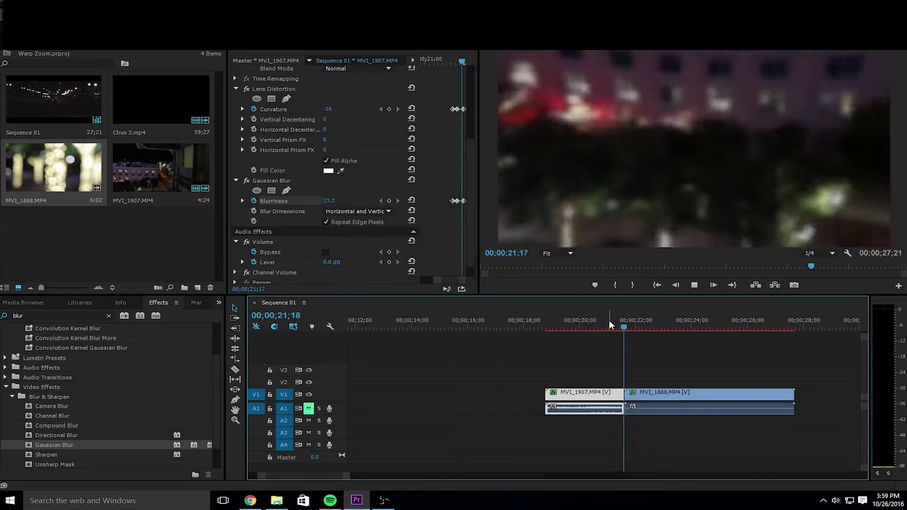
pyautogui.press('space')
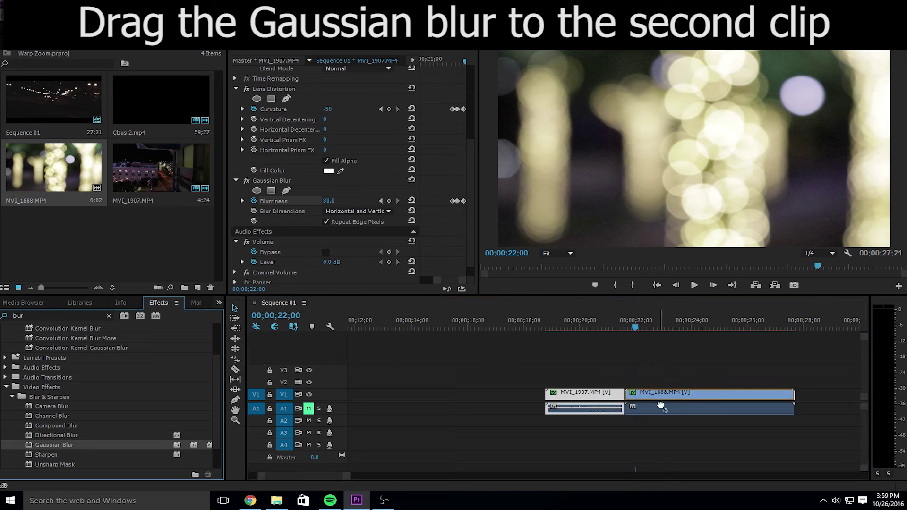
# Apply Gaussian Blur to MVI_1888 and step through its zoom keyframes to the end
pyautogui.moveTo(55, 445); pyautogui.dragTo(666, 395)
pyautogui.scroll(-5, 471, 170)
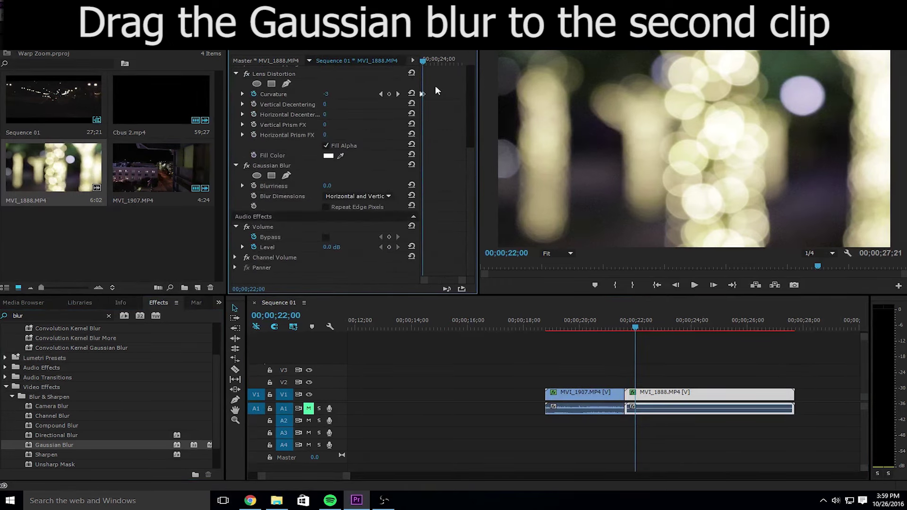
pyautogui.press('Up')
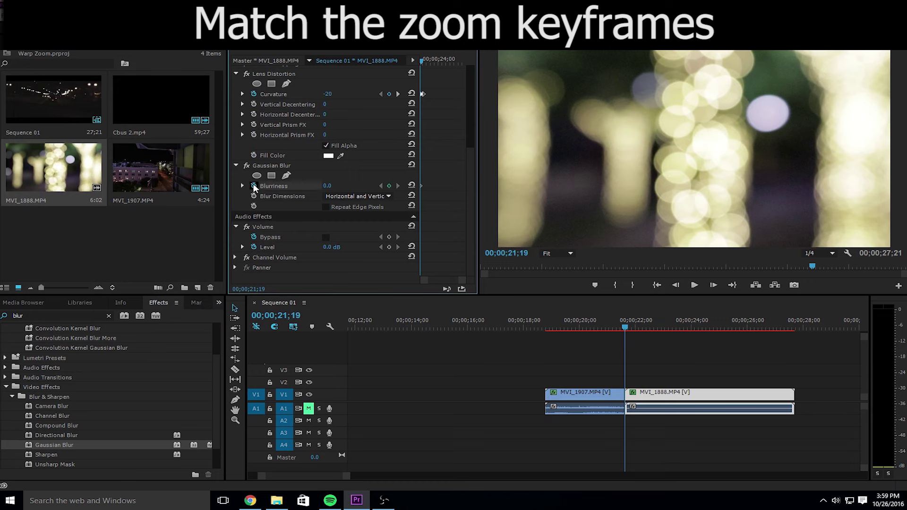
pyautogui.press('Right')
pyautogui.press('Right')
pyautogui.press('Right')
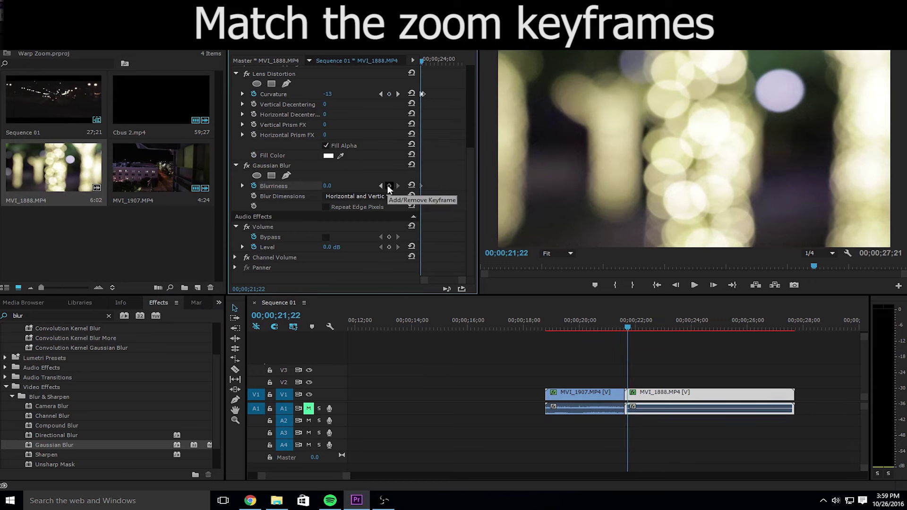
pyautogui.press('Right')
pyautogui.press('Right')
pyautogui.press('Right')
pyautogui.press('Right')
pyautogui.press('Right')
pyautogui.press('Right')
pyautogui.press('Right')
pyautogui.press('Right')
pyautogui.press('Right')
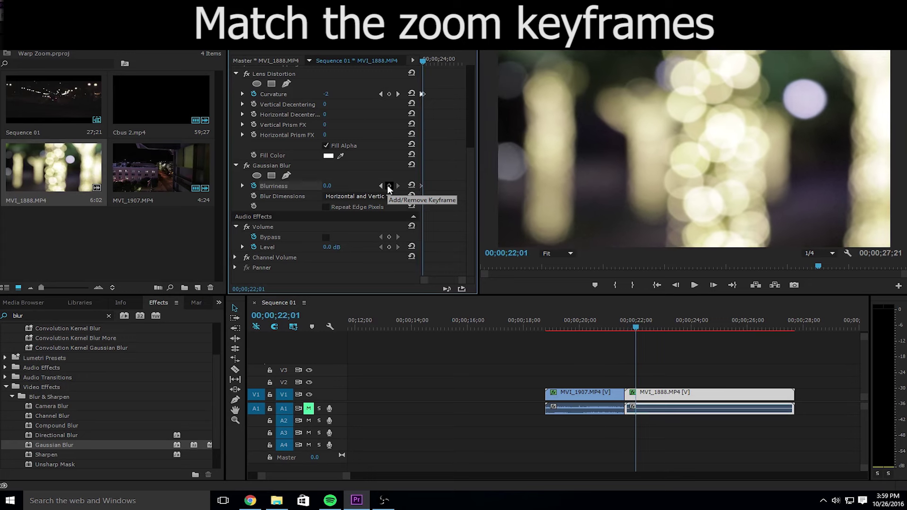
pyautogui.press('Right')
pyautogui.press('Right')
pyautogui.press('Right')
pyautogui.press('Right')
pyautogui.press('Right')
pyautogui.press('Right')
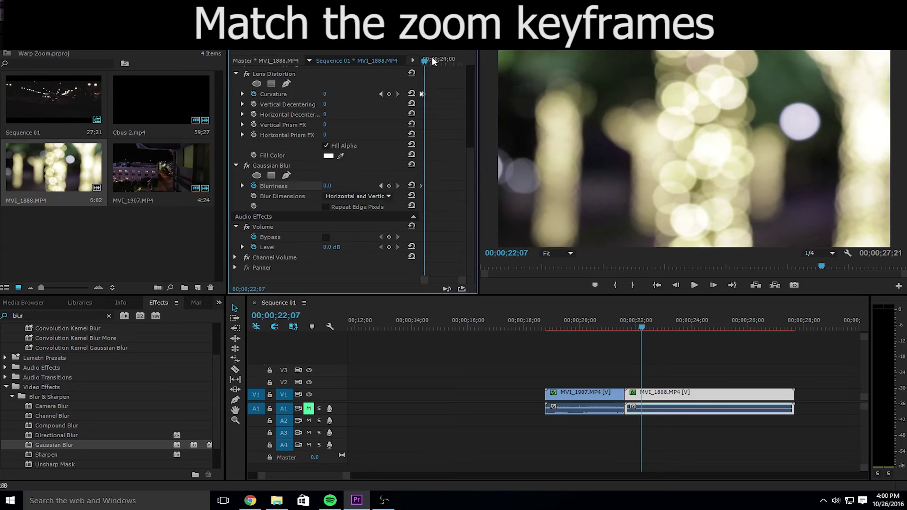
pyautogui.press('Left')
pyautogui.press('Left')
pyautogui.press('Left')
pyautogui.press('Left')
pyautogui.press('Left')
pyautogui.press('Left')
pyautogui.press('Left')
pyautogui.press('Left')
pyautogui.press('Left')
pyautogui.press('Right')
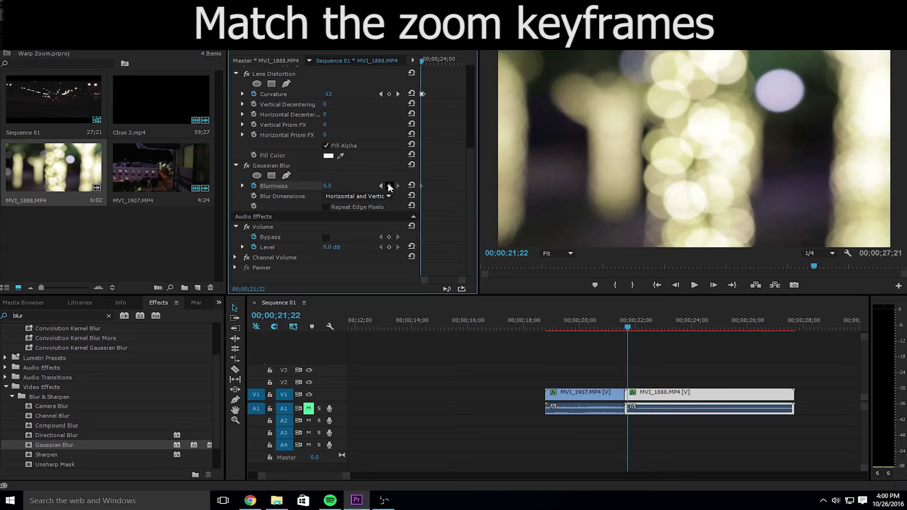
pyautogui.press('Right')
pyautogui.press('Right')
pyautogui.press('Right')
pyautogui.scroll(2, 455, 160)
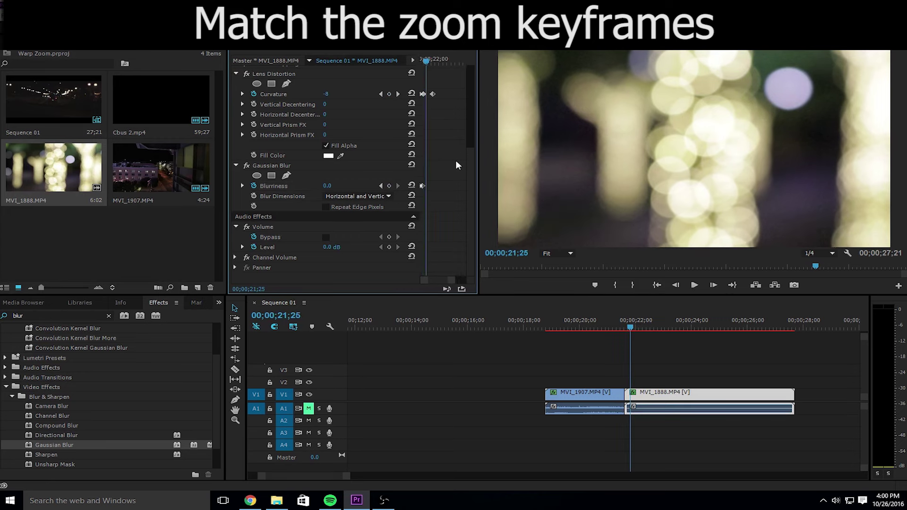
pyautogui.press('Right')
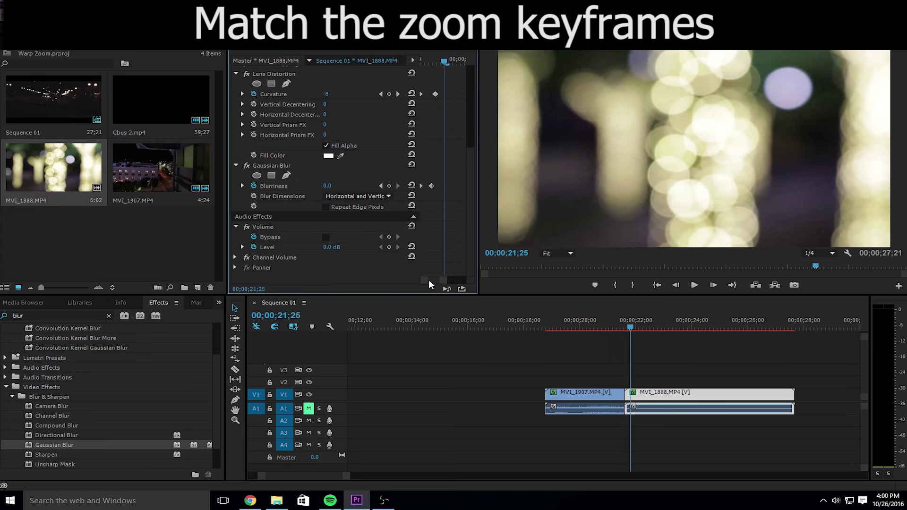
pyautogui.press('Right')
pyautogui.press('Right')
pyautogui.press('Right')
pyautogui.press('Right')
# Add a Blurriness keyframe at the zoom's end, set the first to 30, and preview
pyautogui.click(388, 185)
pyautogui.click(380, 186)
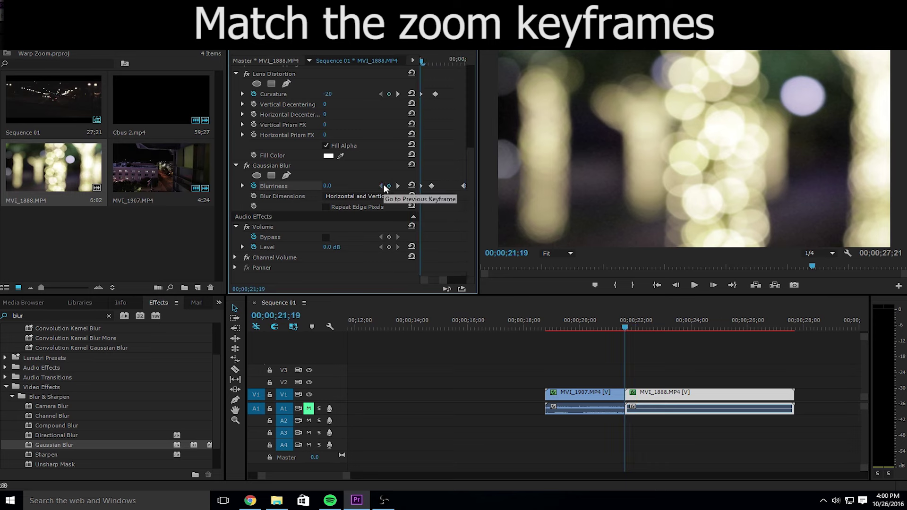
pyautogui.click(331, 186)
pyautogui.write('30')
pyautogui.press('Return')
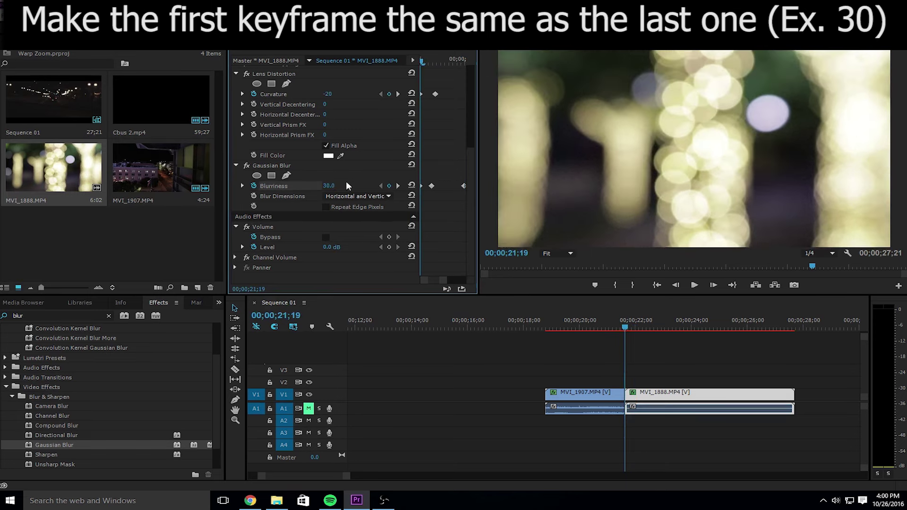
pyautogui.click(399, 186)
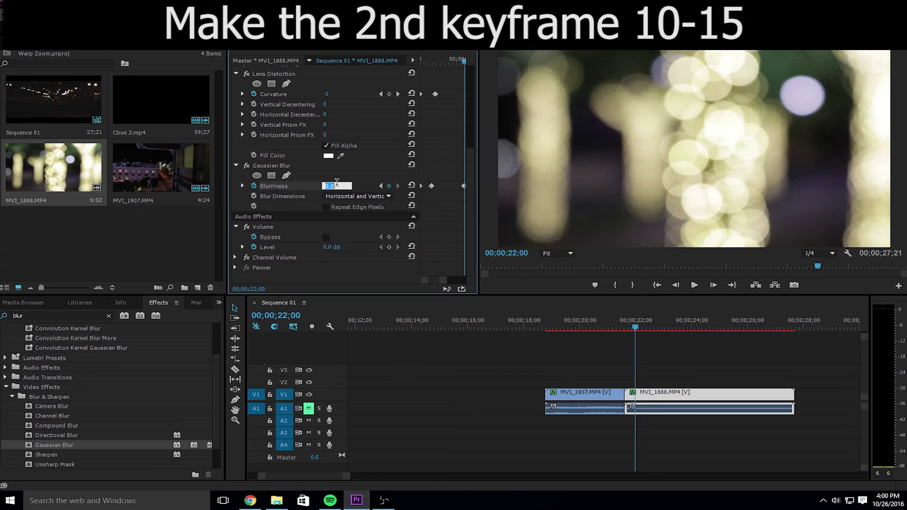
pyautogui.click(603, 326)
pyautogui.press('space')
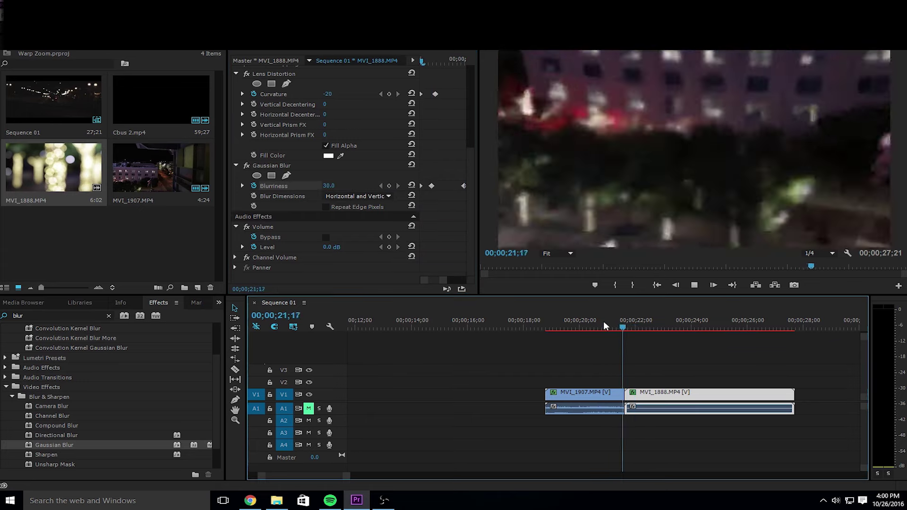
pyautogui.click(605, 325)
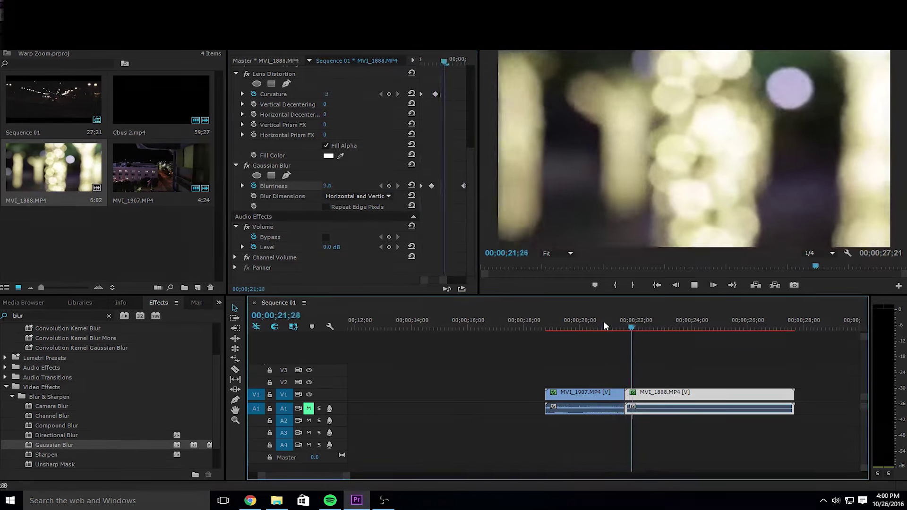
pyautogui.click(613, 325)
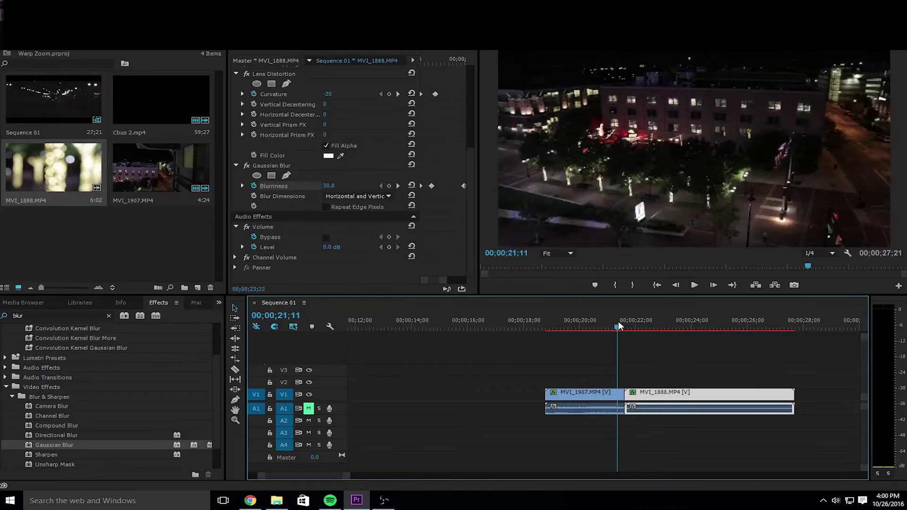
pyautogui.click(603, 325)
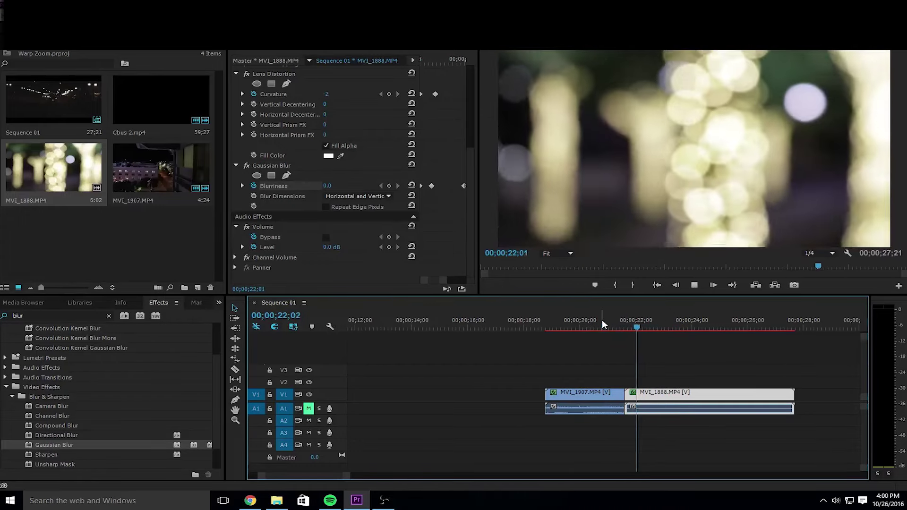
pyautogui.press('space')
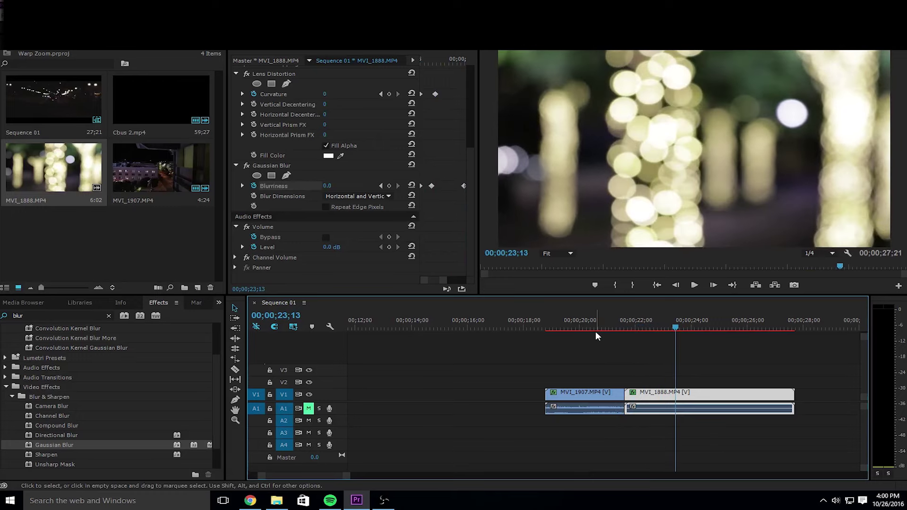